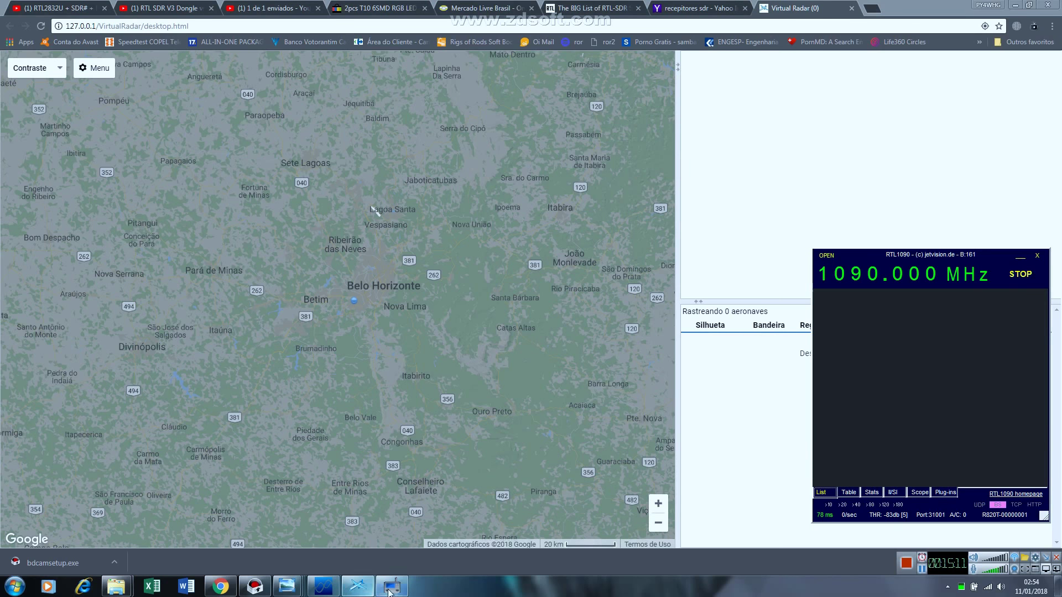
# View the photo of the GSM magnetic-base antenna in the photo viewer and put it away.
pyautogui.moveTo(288, 588)
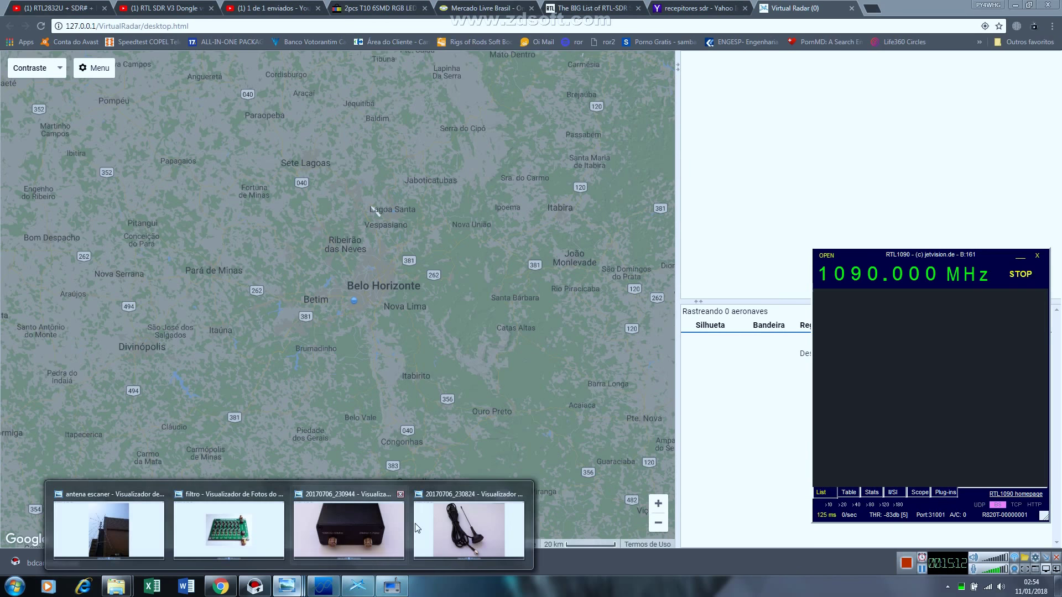
pyautogui.click(443, 496)
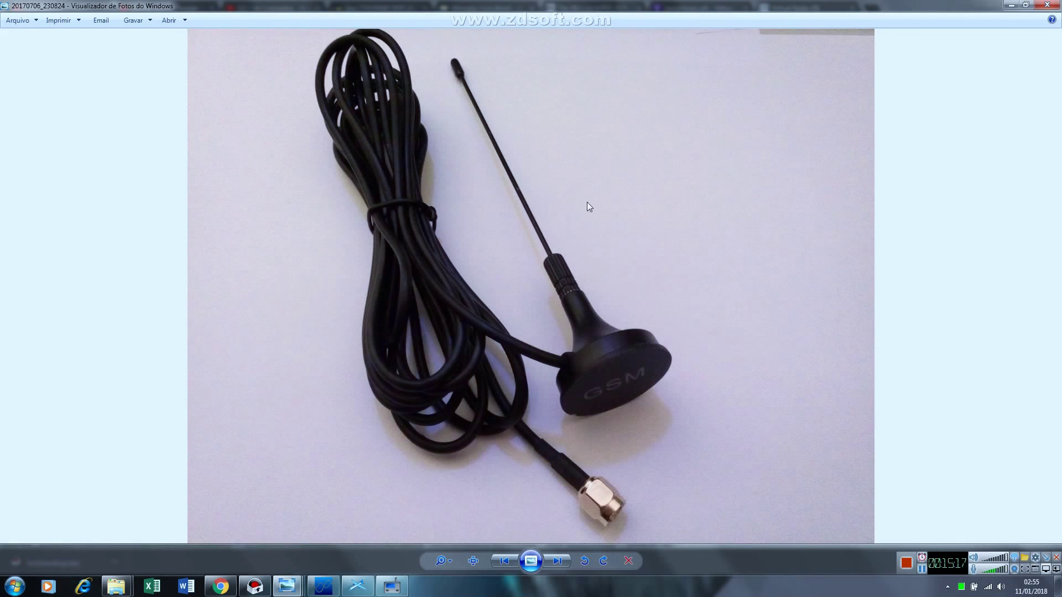
pyautogui.click(1015, 6)
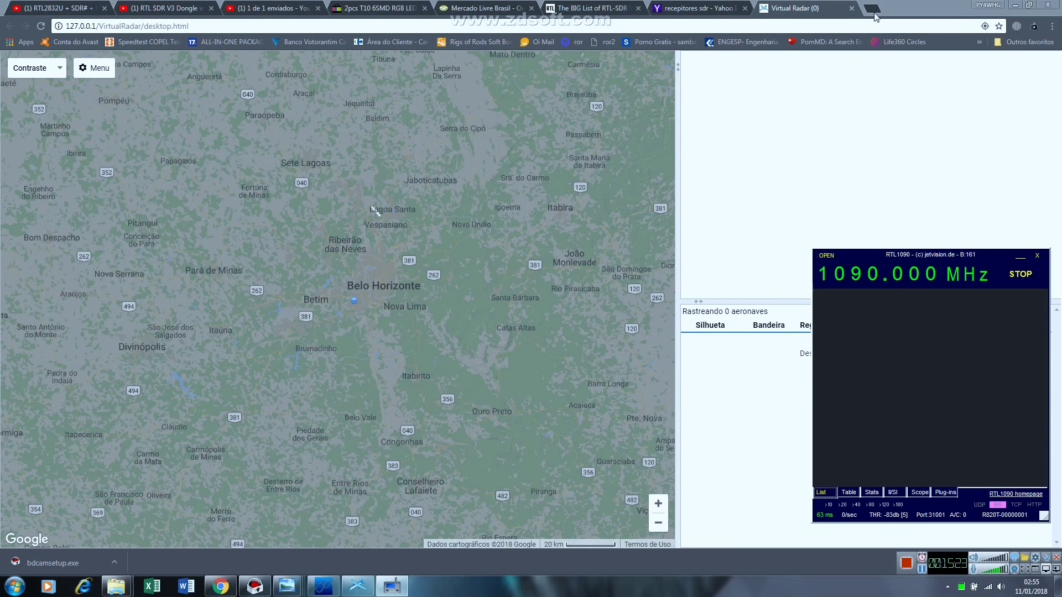
# Close the Virtual Radar web page and shut down Virtual Radar Server.
pyautogui.click(851, 9)
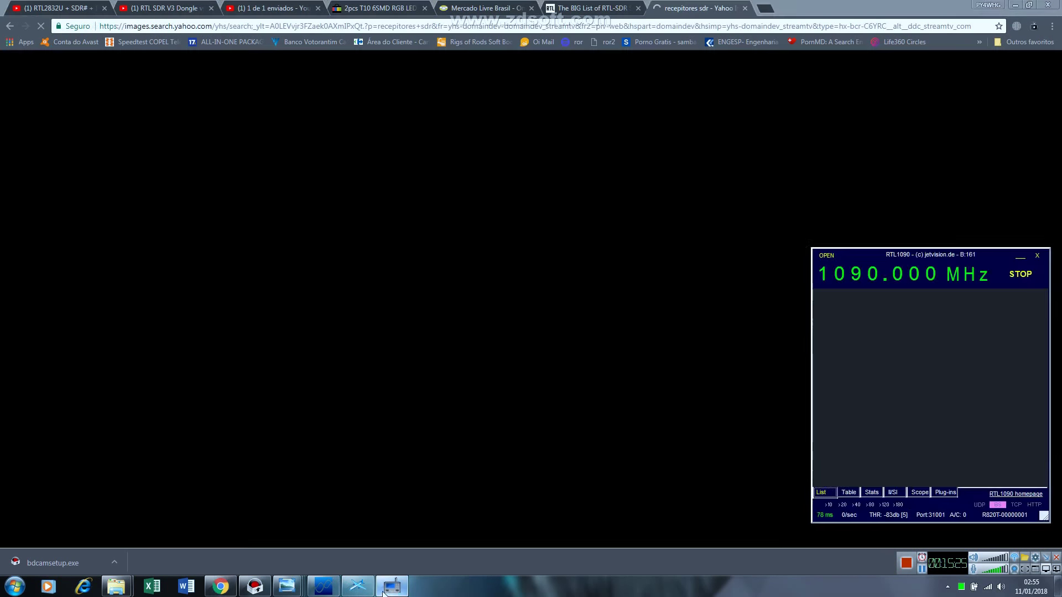
pyautogui.click(387, 589)
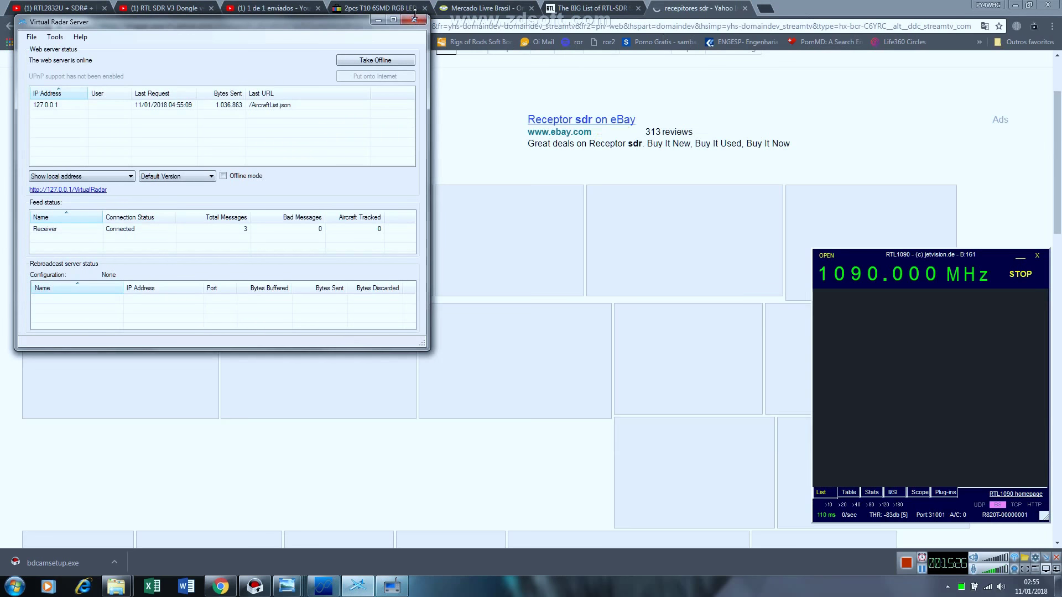
pyautogui.click(414, 21)
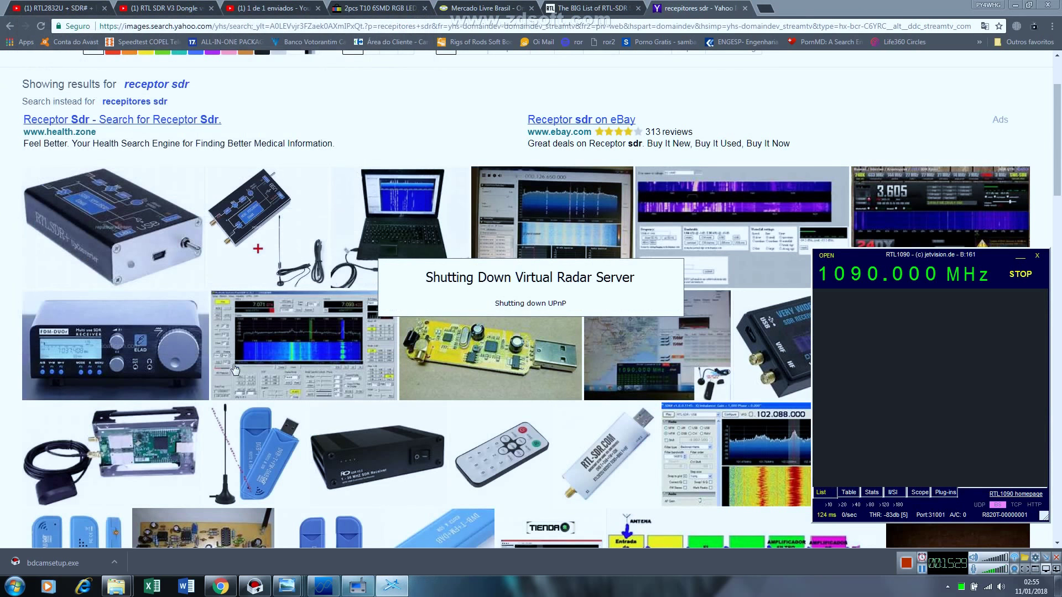
# Stop the 1090 MHz reception and close RTL1090.
pyautogui.click(1024, 279)
pyautogui.click(1037, 256)
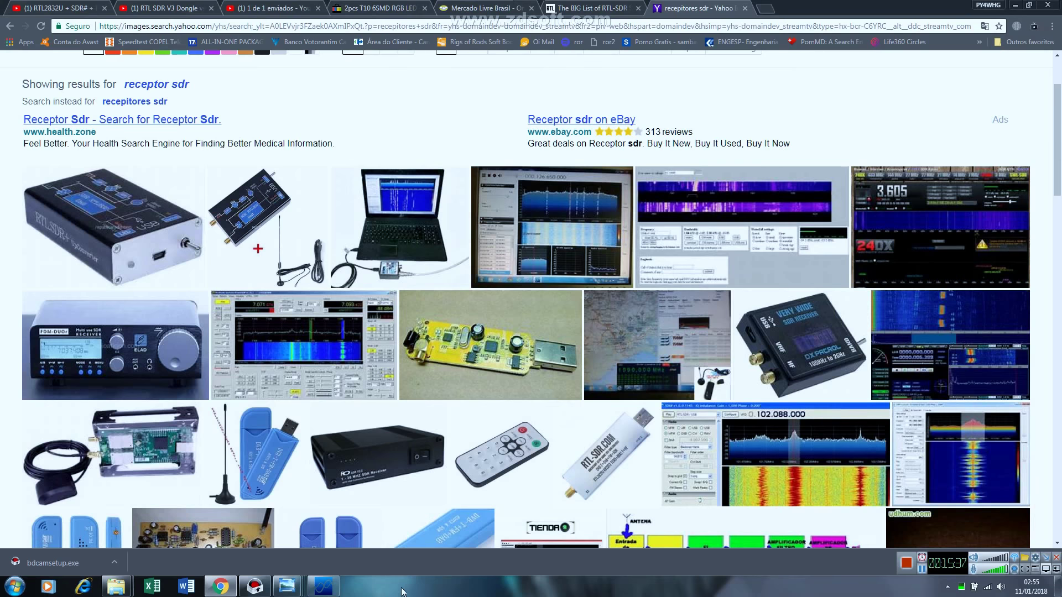
# Launch HDSDR from the desktop and start receiving with the tuning moved to 0152.242.066 on the strong signal.
pyautogui.click(1015, 6)
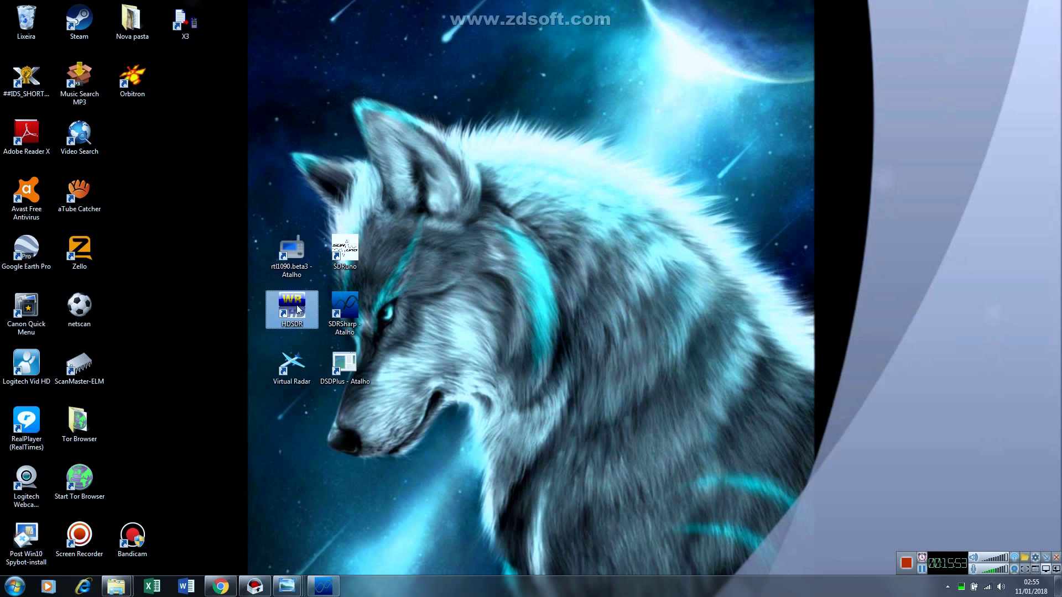
pyautogui.doubleClick(296, 304)
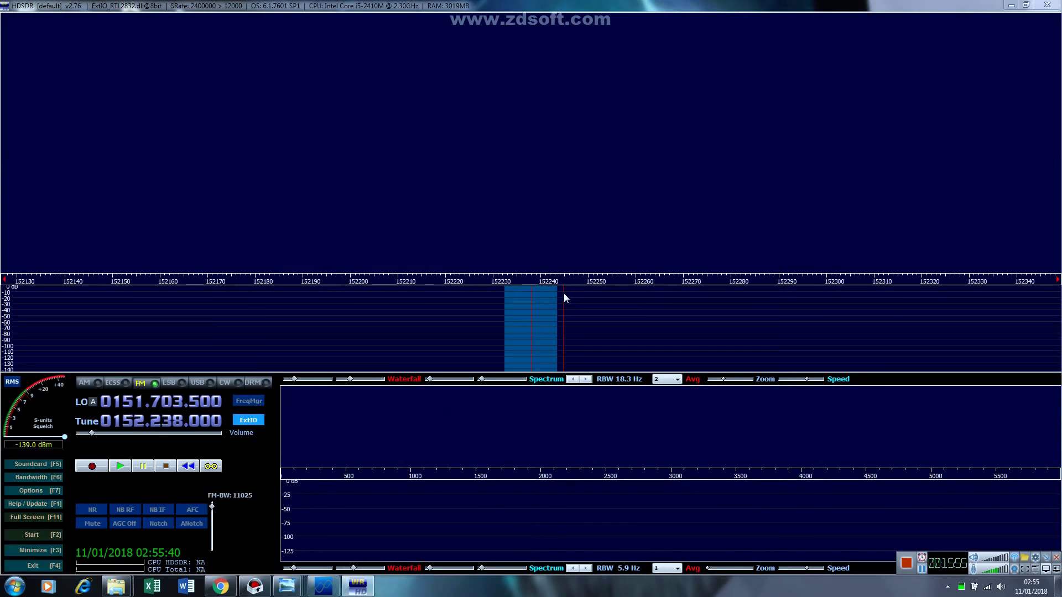
pyautogui.press('F2')
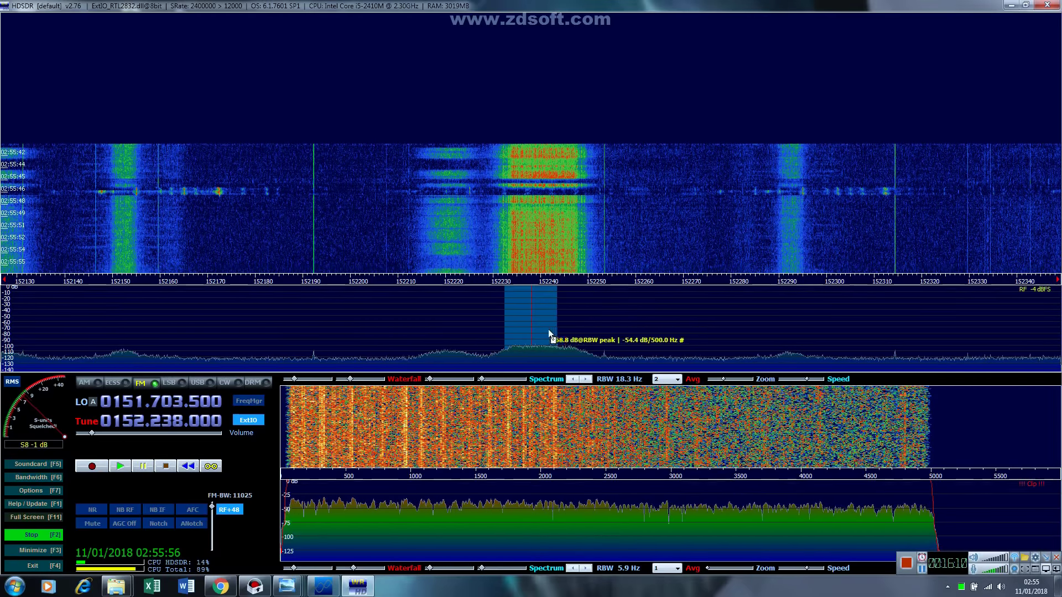
pyautogui.moveTo(531, 335)
pyautogui.mouseDown()
pyautogui.moveTo(550, 335)
pyautogui.moveTo(519, 335)
pyautogui.moveTo(551, 337)
pyautogui.mouseUp()
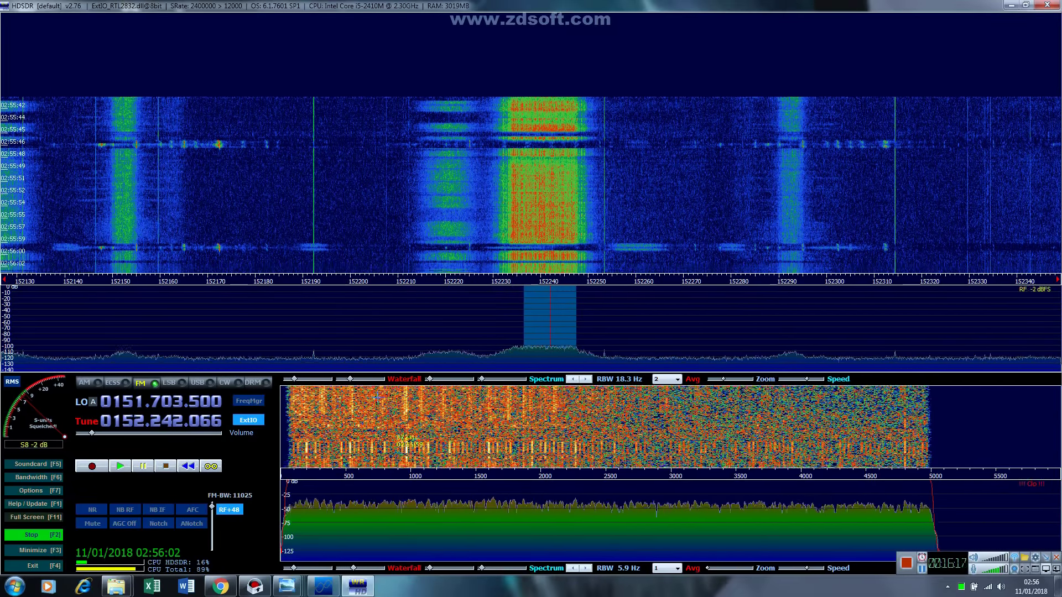
# Review the sound card outputs and confirm "0: Caixas acústicas e fones de ouv" as the audio output.
pyautogui.click(37, 468)
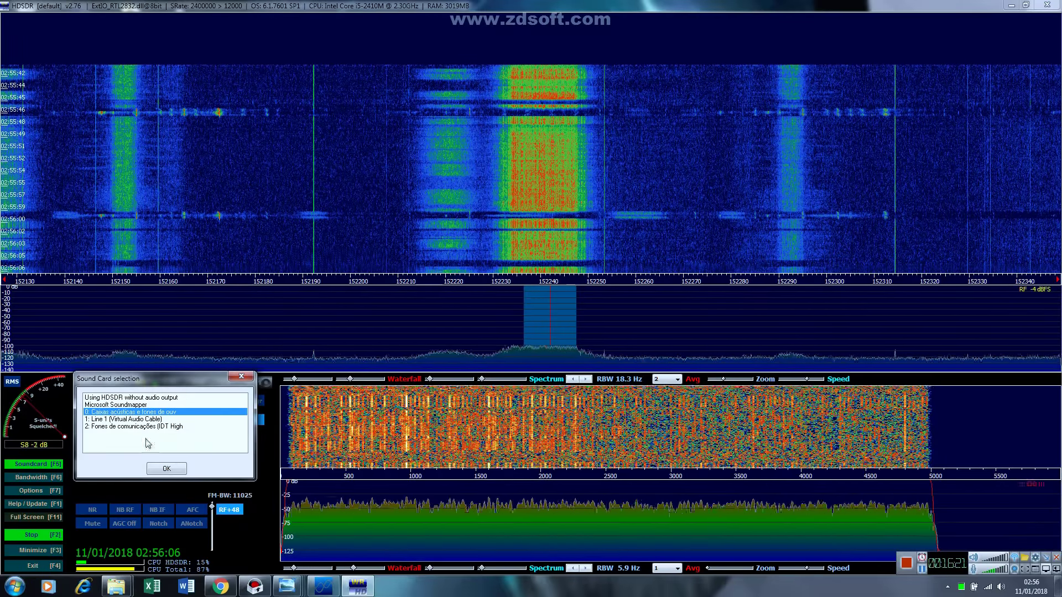
pyautogui.click(93, 426)
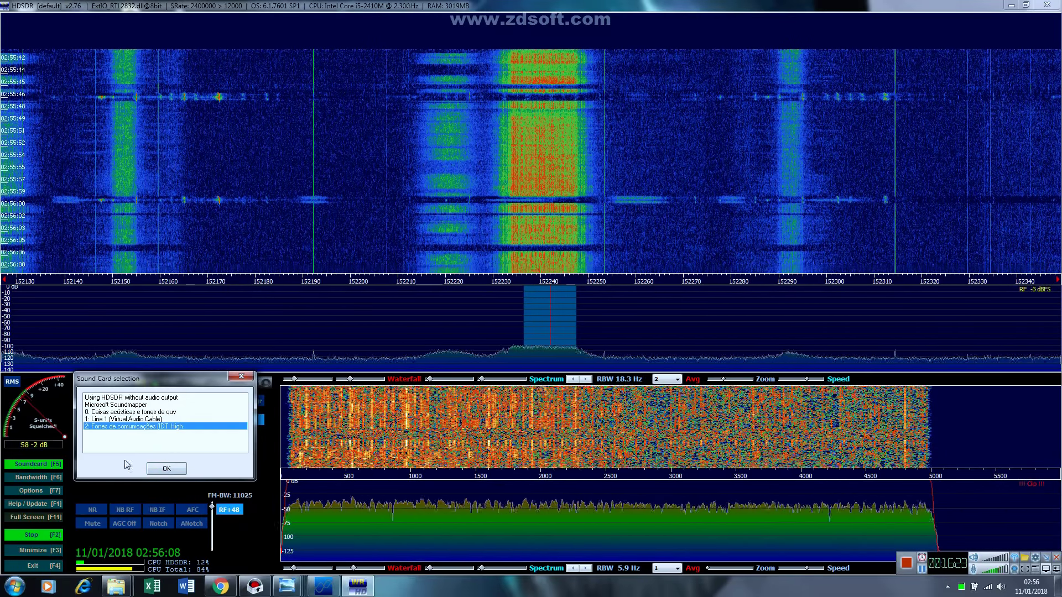
pyautogui.press('Up')
pyautogui.press('Up')
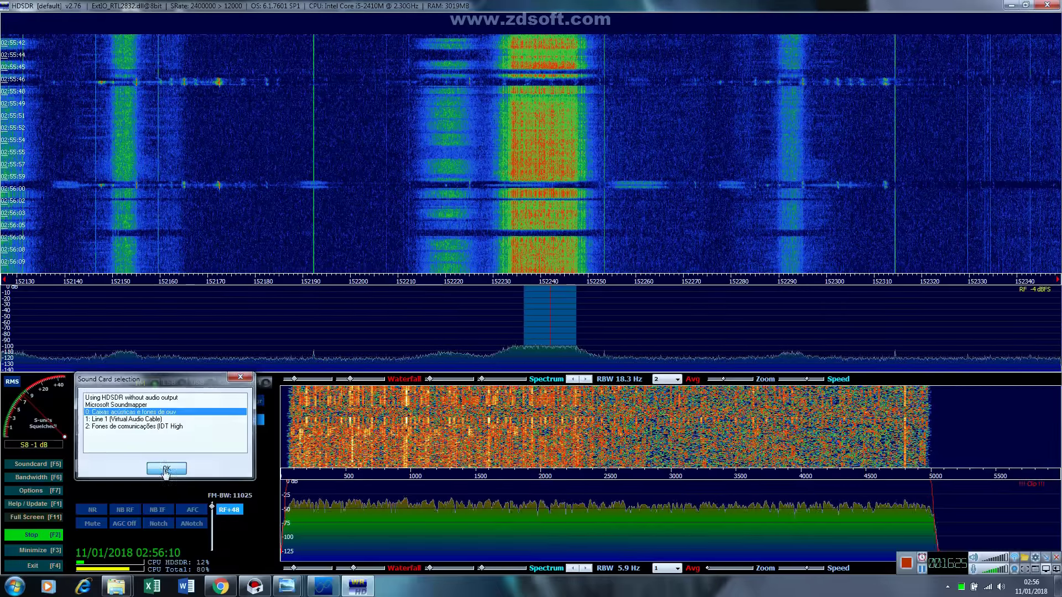
pyautogui.click(166, 469)
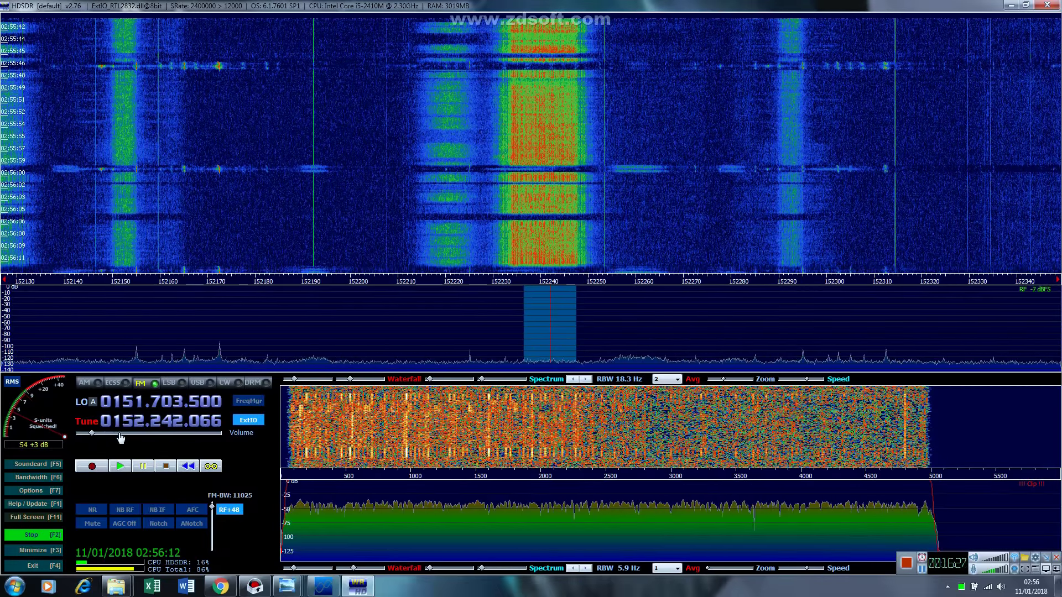
# Raise the receiver's volume to near its upper end and make sure the Windows speaker volume is at maximum.
pyautogui.moveTo(120, 437); pyautogui.dragTo(193, 440)
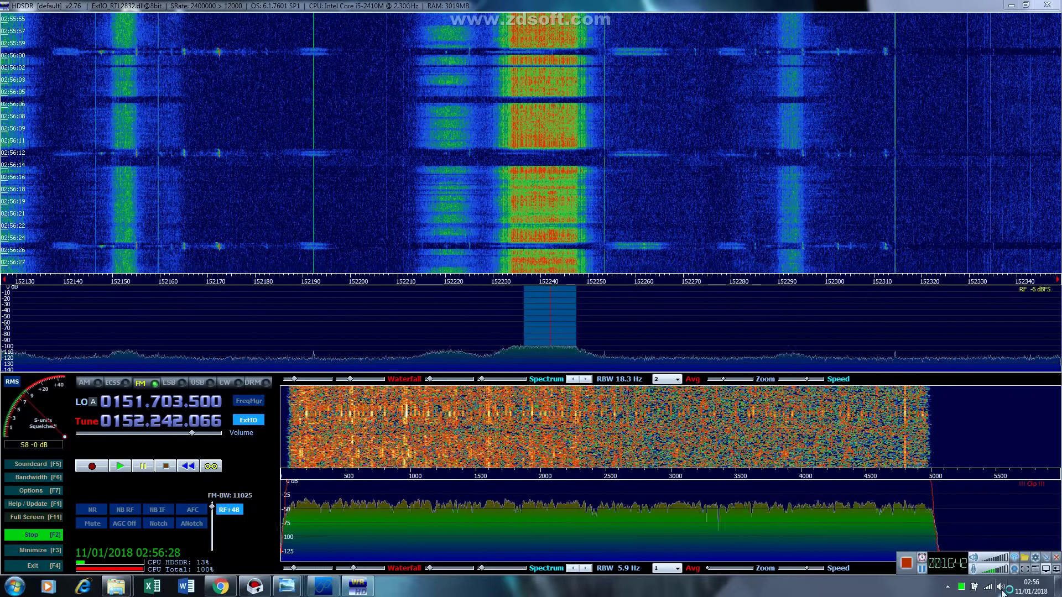
pyautogui.click(1001, 586)
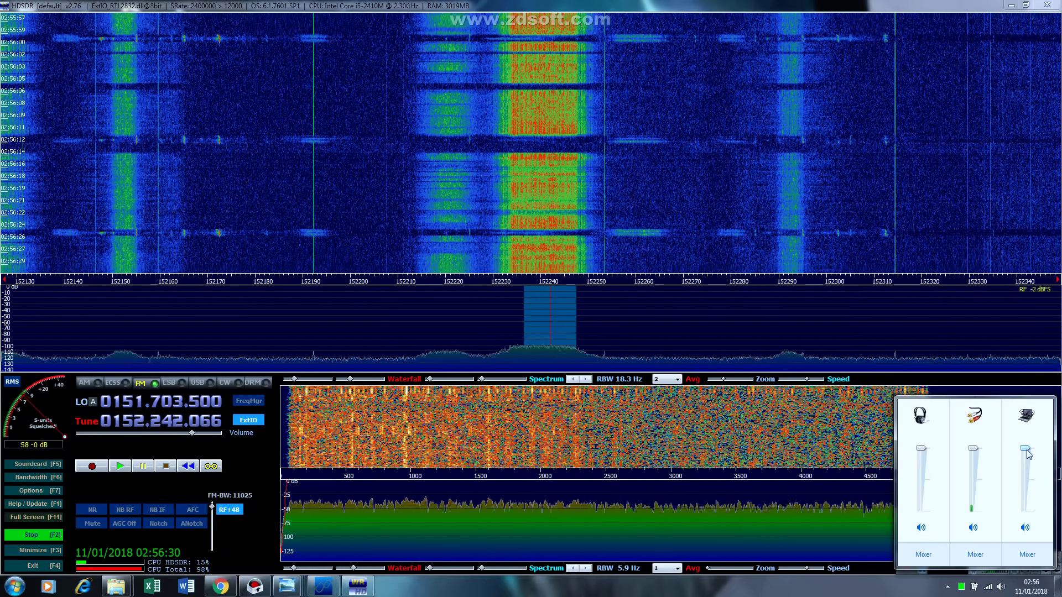
pyautogui.moveTo(1024, 448)
pyautogui.mouseDown()
pyautogui.moveTo(1026, 475)
pyautogui.moveTo(1026, 448)
pyautogui.mouseUp()
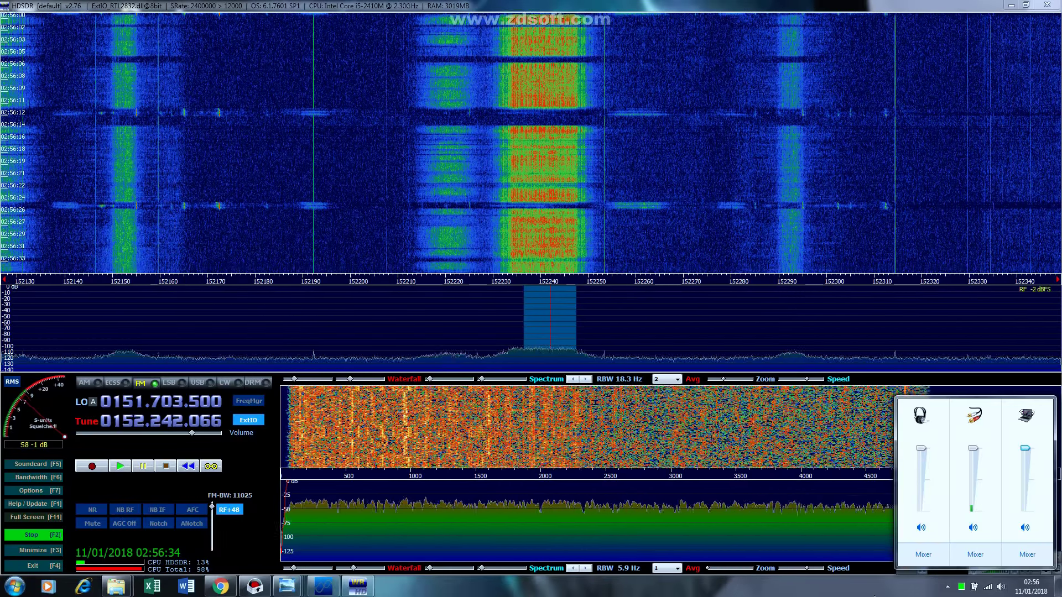
pyautogui.click(270, 434)
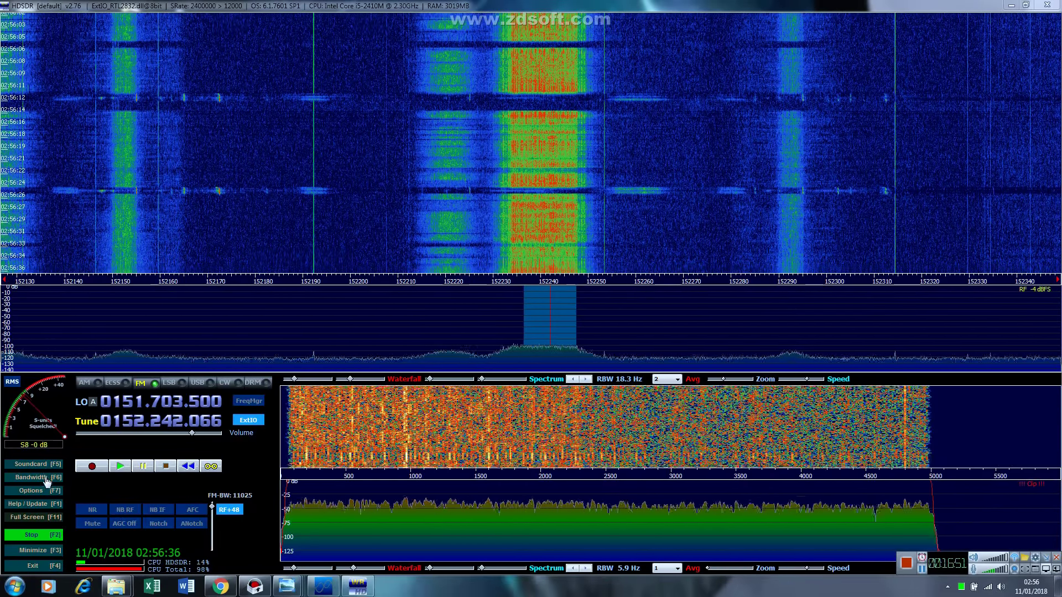
# Switch the audio output to "2: Fones de comunicações (IDT High" and raise the receiver's volume almost to maximum.
pyautogui.click(35, 466)
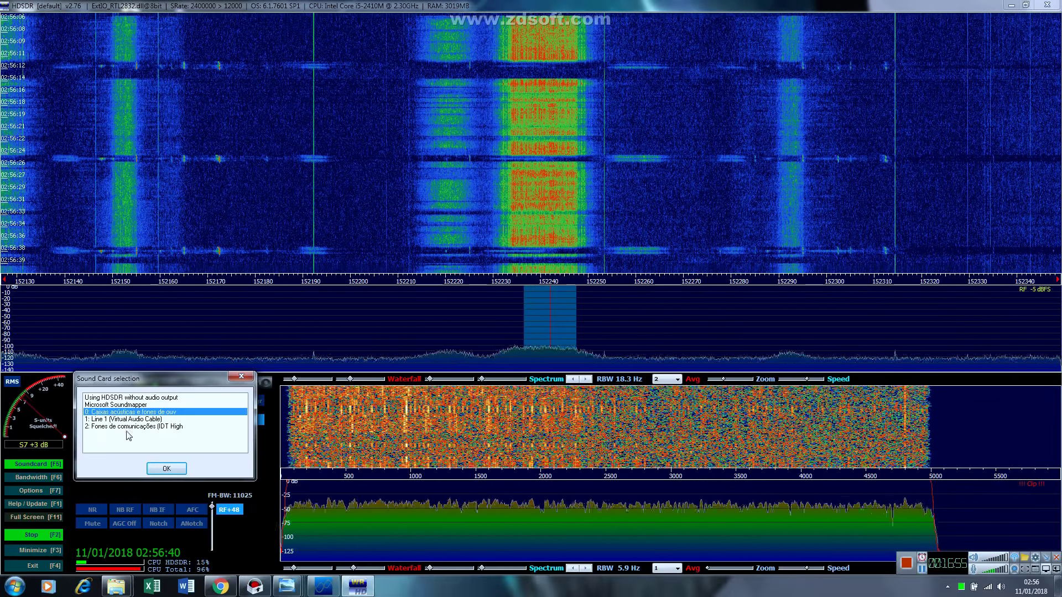
pyautogui.click(127, 427)
pyautogui.click(167, 469)
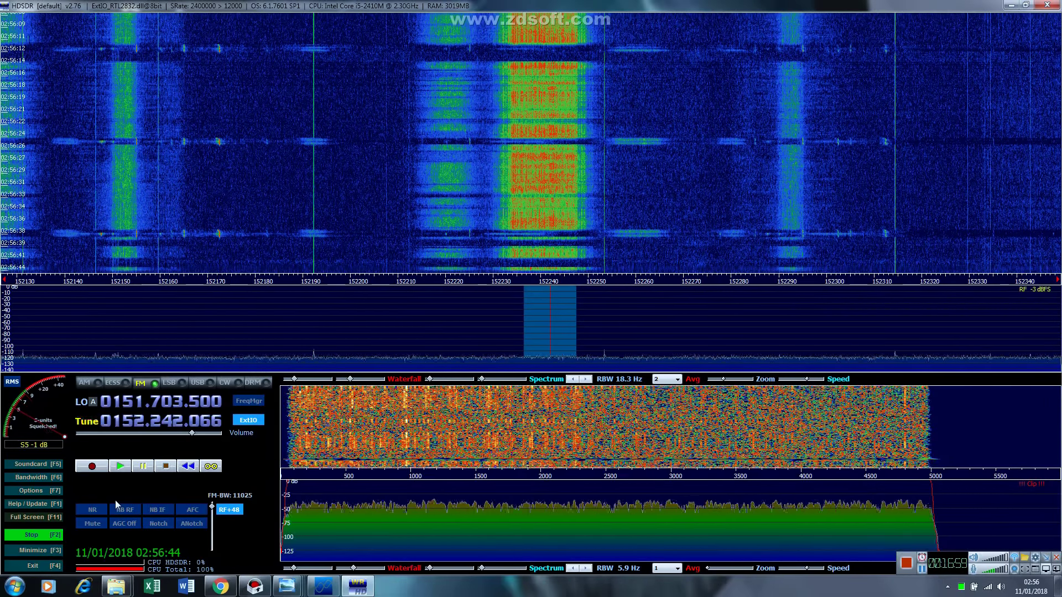
pyautogui.click(209, 434)
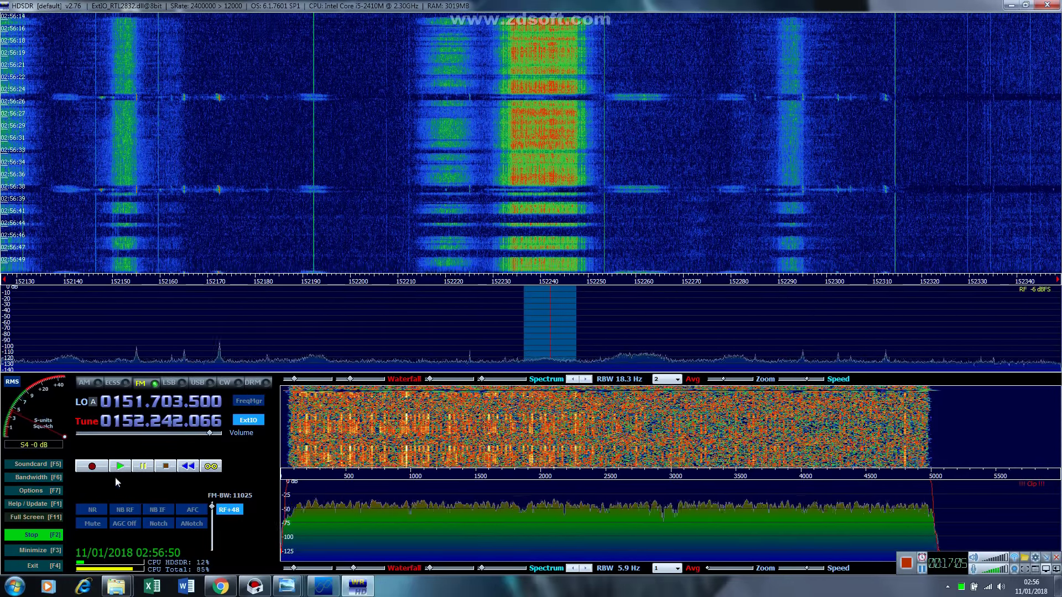
# Set the audio output back to "0: Caixas acústicas e fones de ouv" and stop the reception.
pyautogui.click(37, 464)
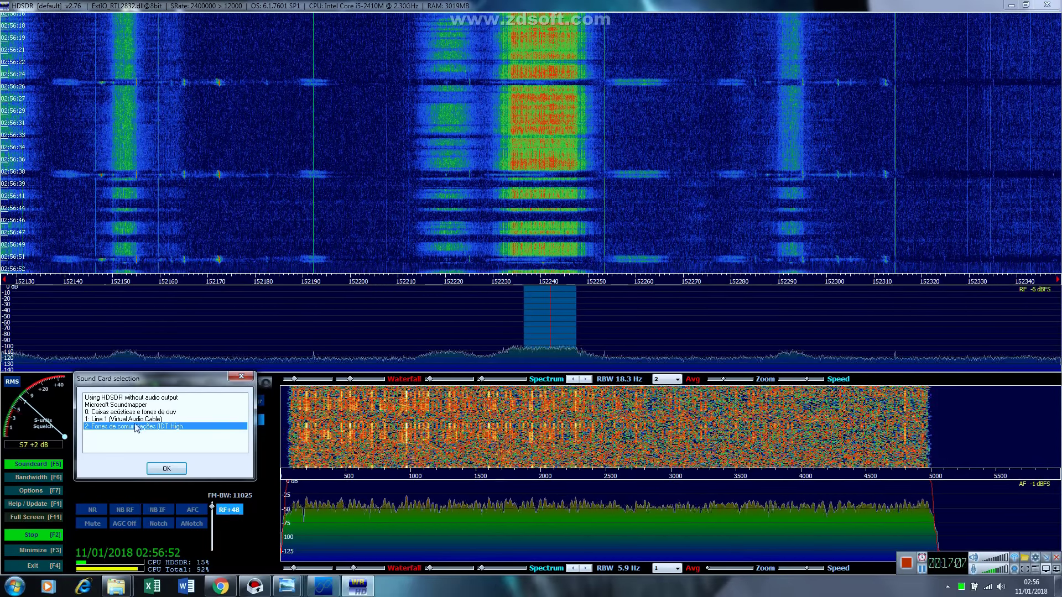
pyautogui.click(134, 412)
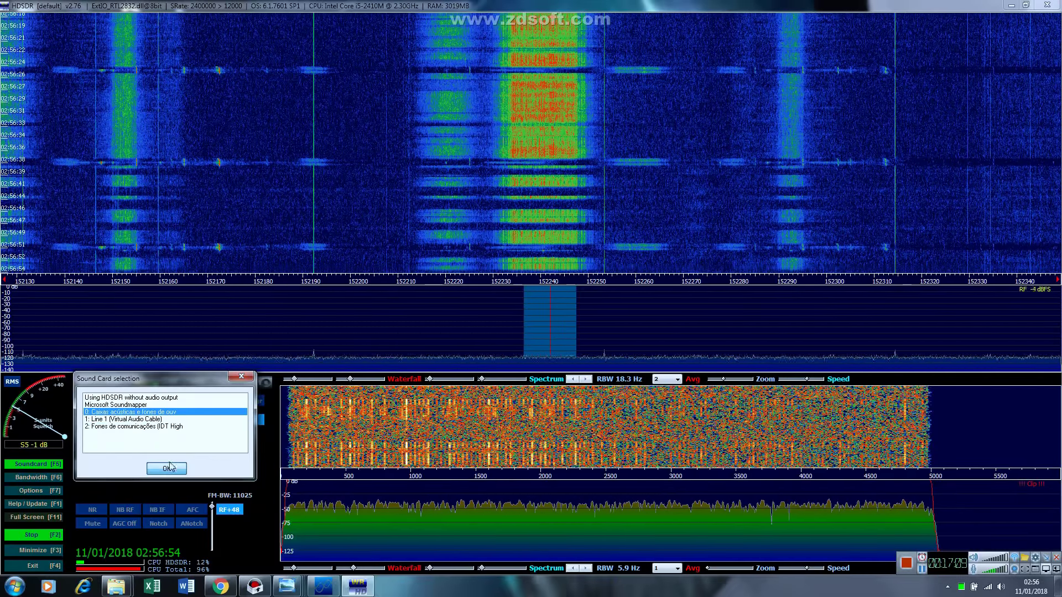
pyautogui.click(166, 469)
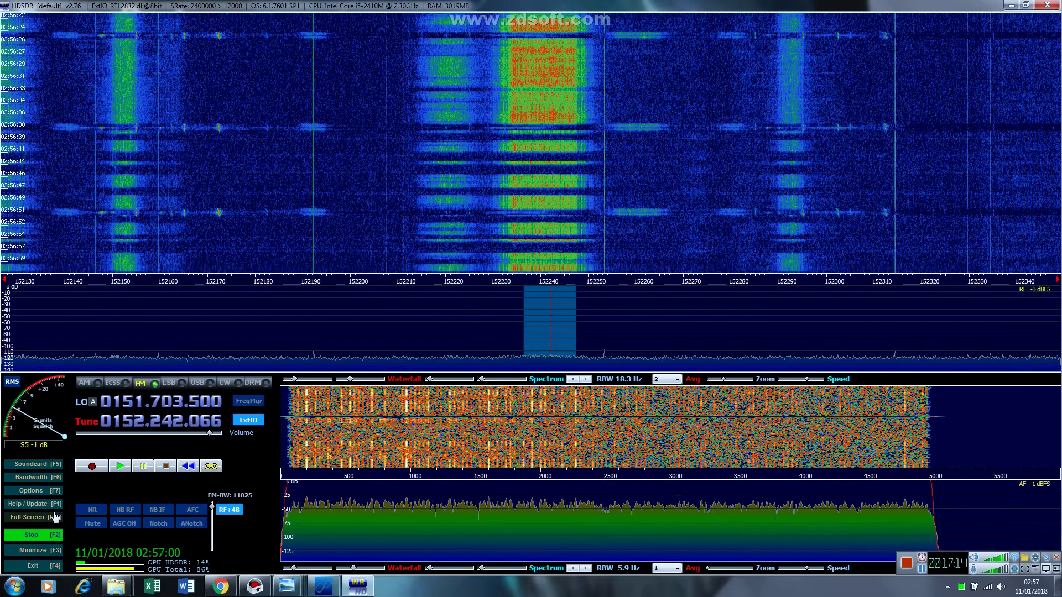
pyautogui.click(36, 535)
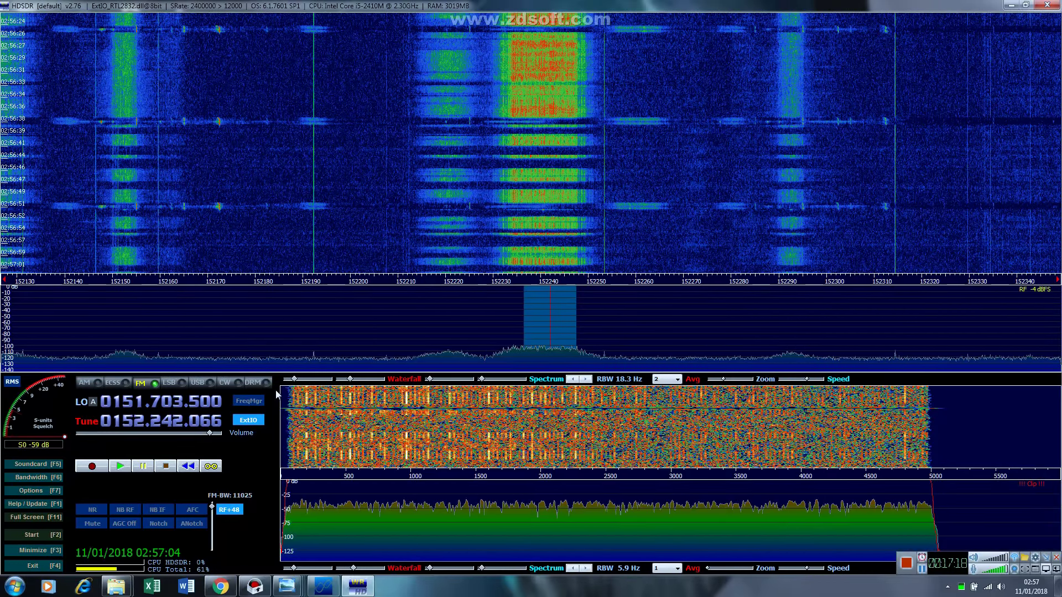
pyautogui.click(476, 293)
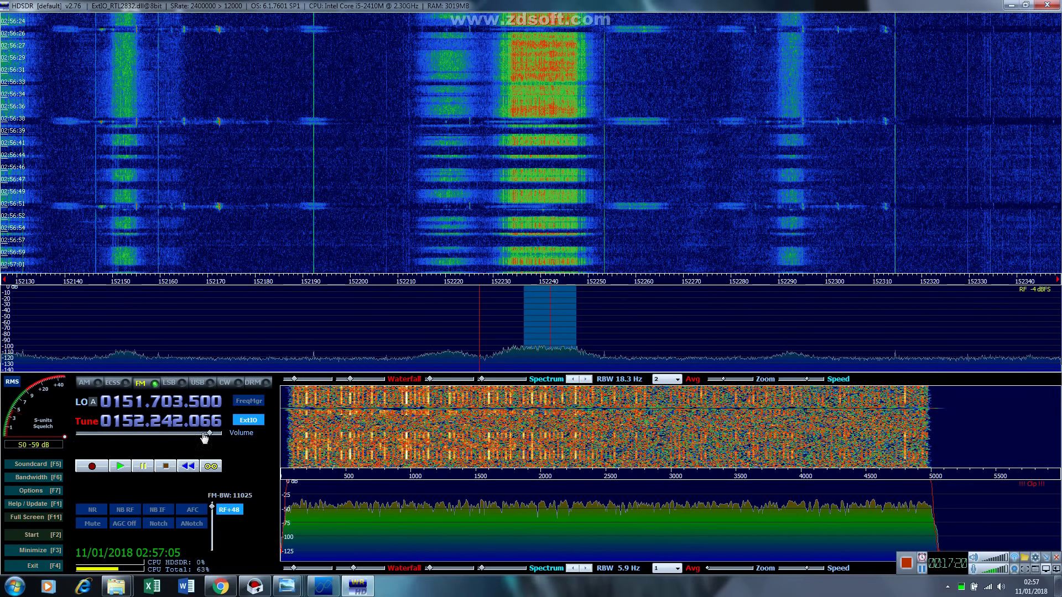
# Highlight "1: Line 1 (Virtual Audio Cable)" in the sound card selection and examine the matching Line 1 among the Windows recording devices.
pyautogui.click(35, 467)
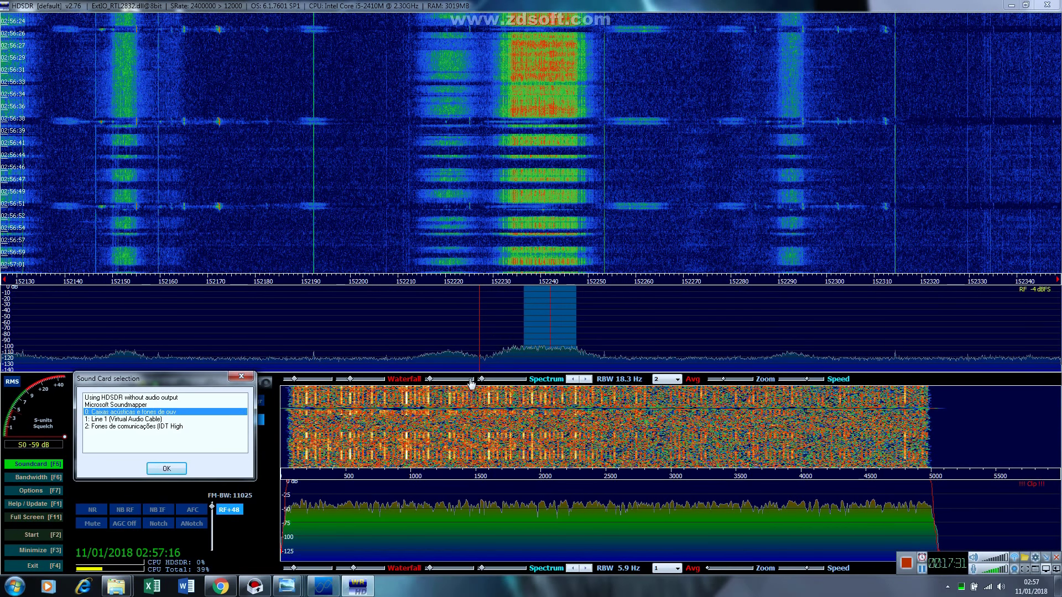
pyautogui.click(106, 419)
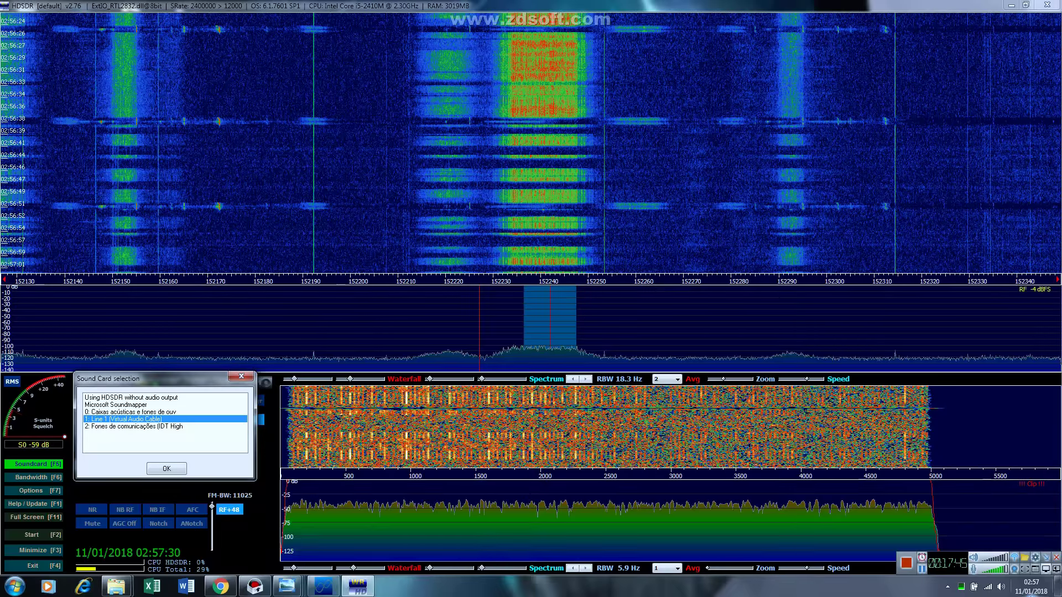
pyautogui.click(1004, 590)
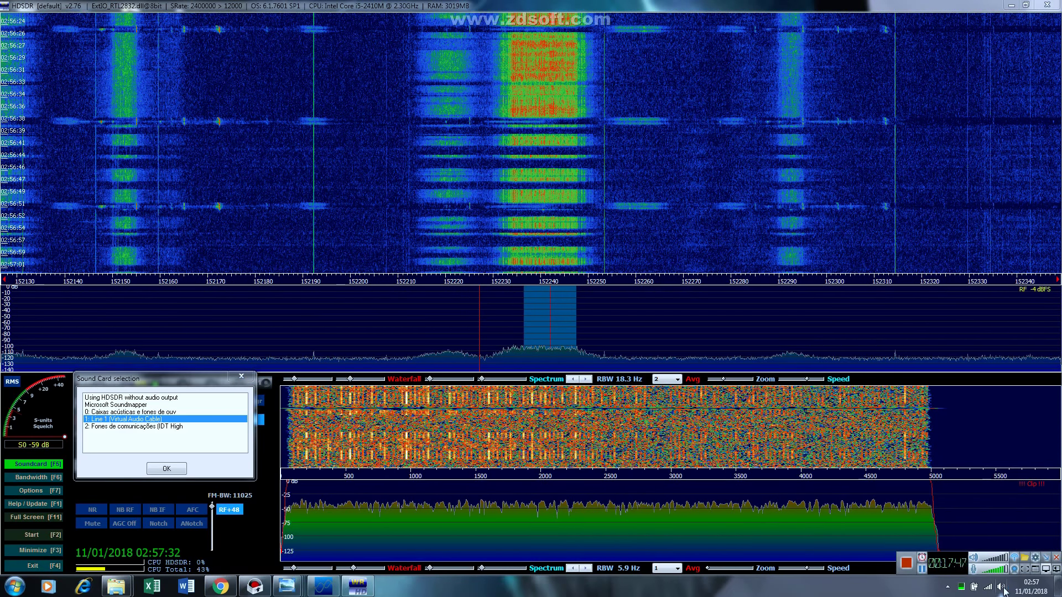
pyautogui.rightClick(1004, 590)
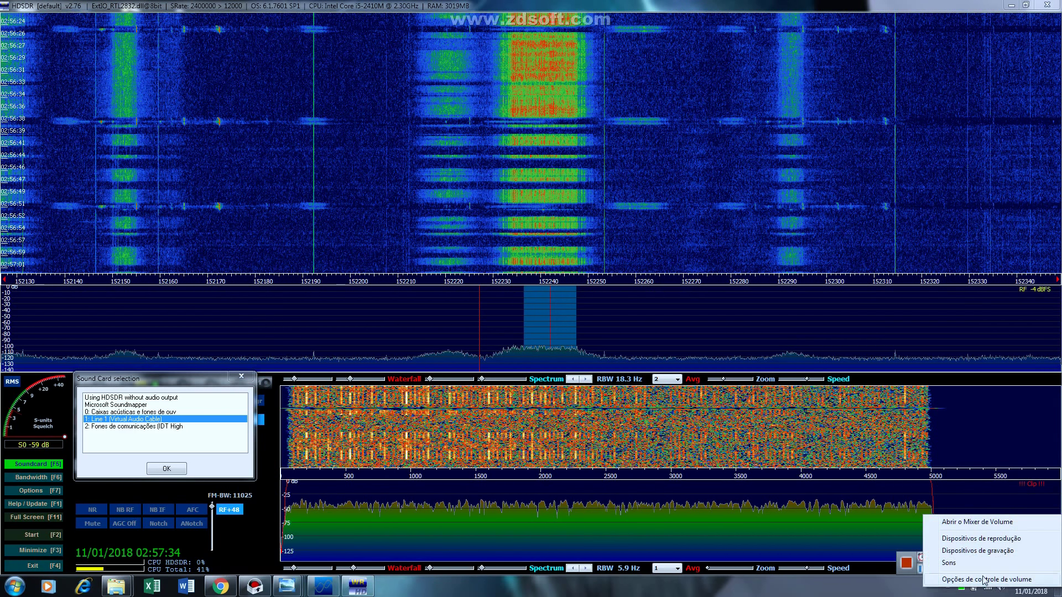
pyautogui.click(978, 551)
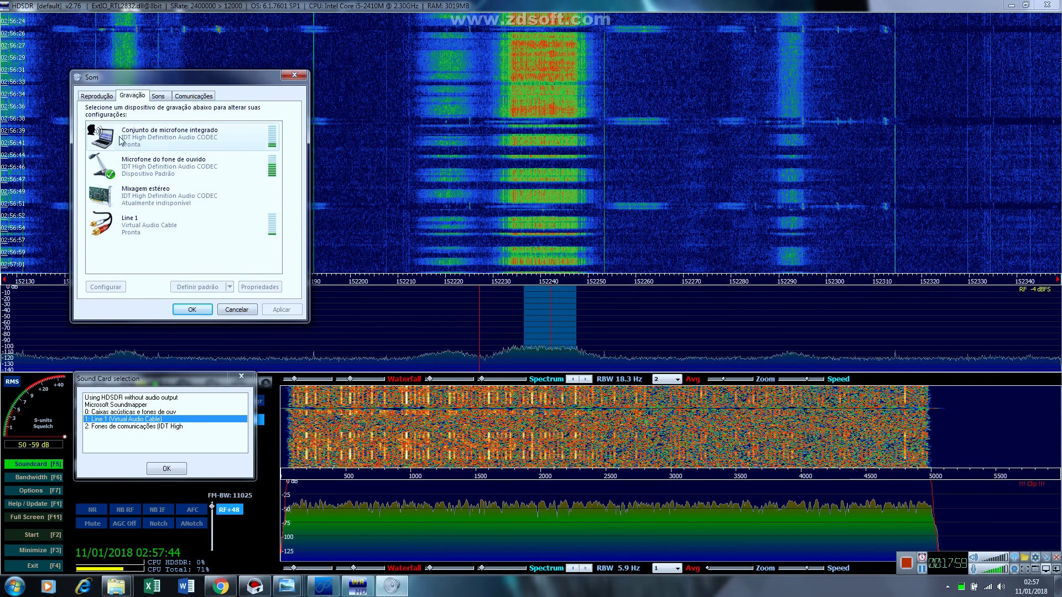
pyautogui.click(154, 231)
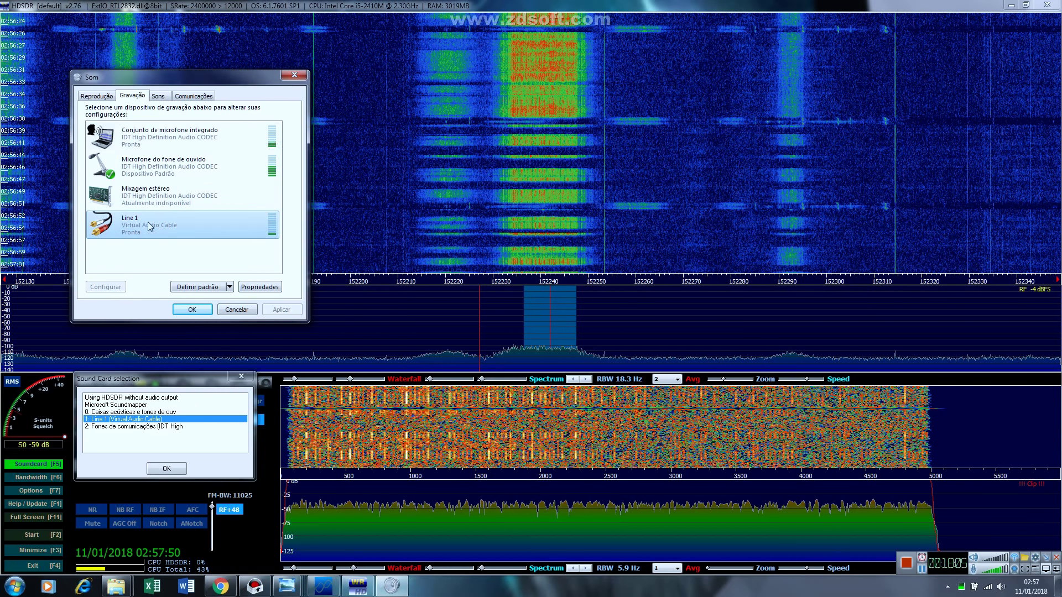
pyautogui.click(244, 311)
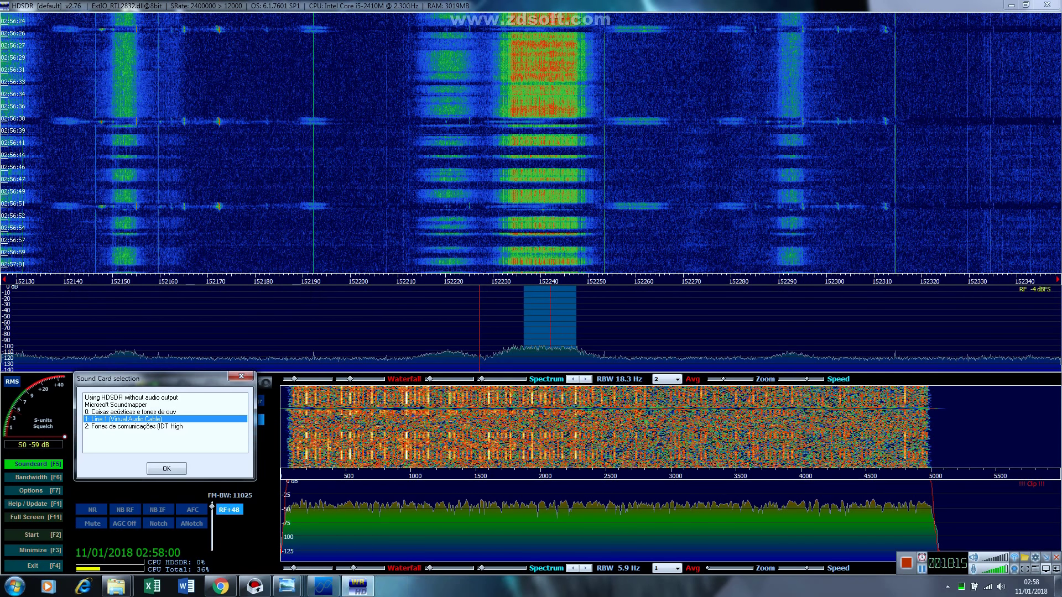
# Choose "0: Caixas acústicas e fones de ouv" instead of Line 1 as the sound output and confirm.
pyautogui.click(119, 412)
pyautogui.click(168, 469)
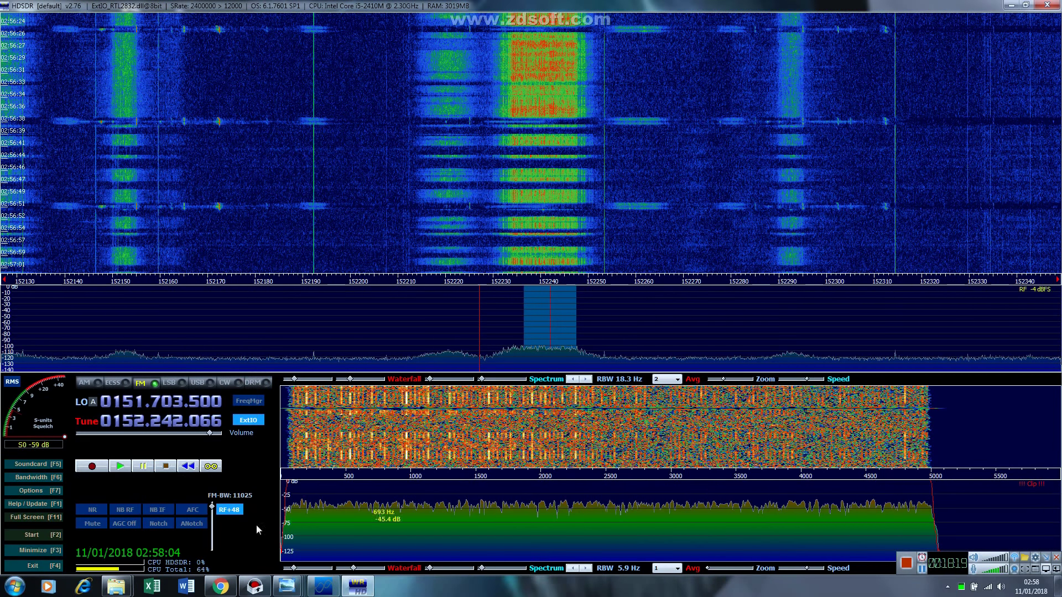
# Run the reception briefly to demonstrate the signal through the selected sound output, and stop it.
pyautogui.click(118, 468)
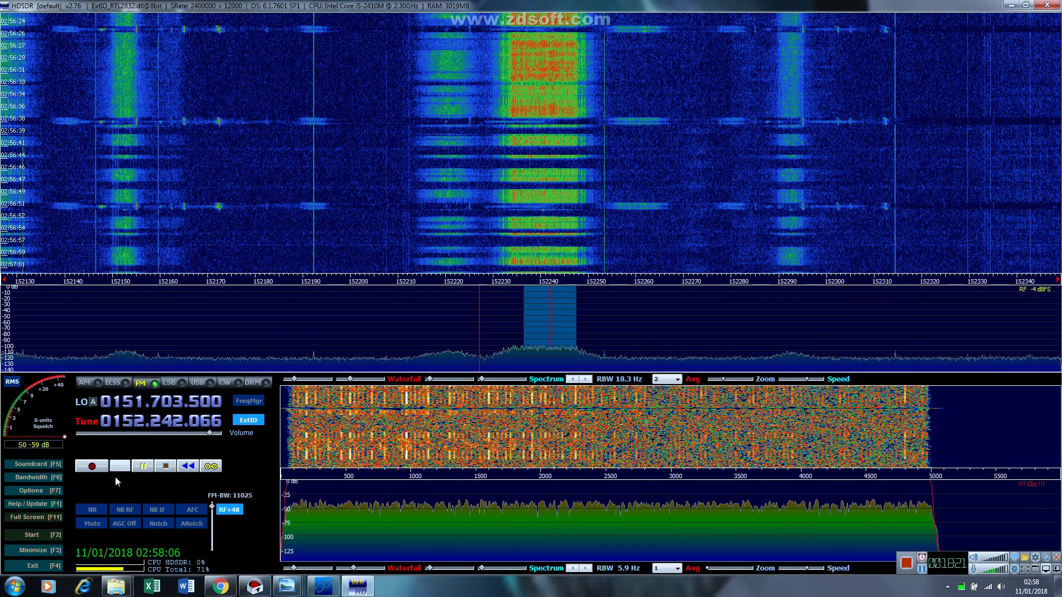
pyautogui.click(32, 536)
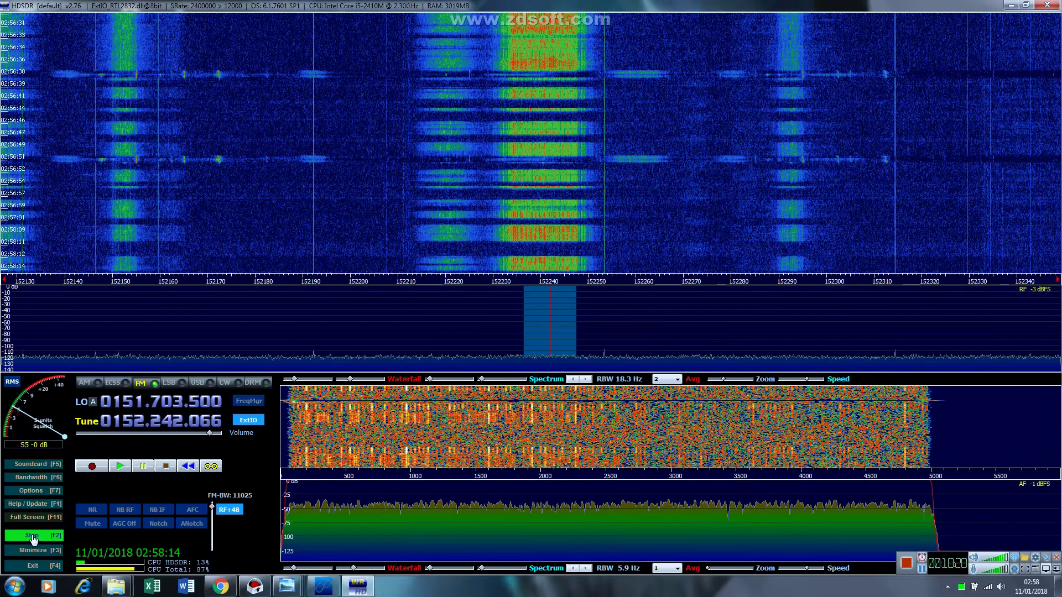
pyautogui.press('F2')
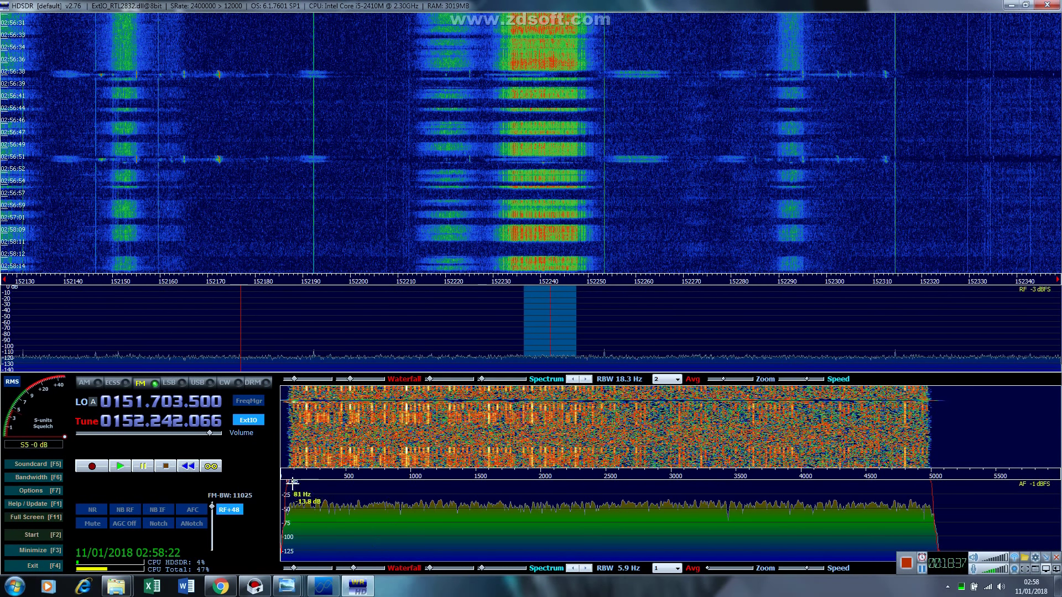
# Look over the Frequency Manager's ham band list, the available input sources and the miscellaneous receiver options.
pyautogui.click(247, 402)
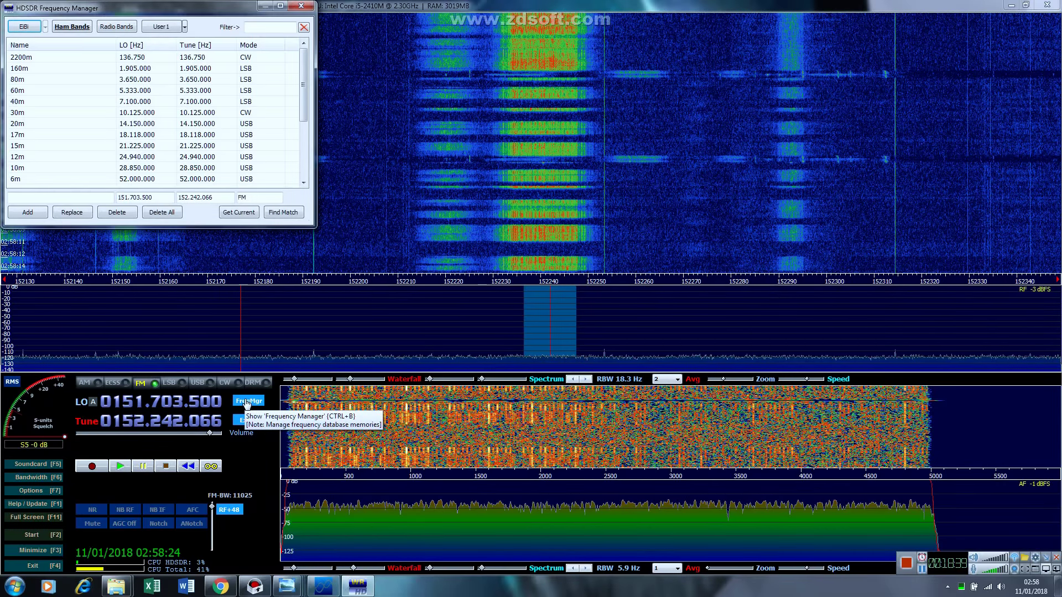
pyautogui.click(247, 402)
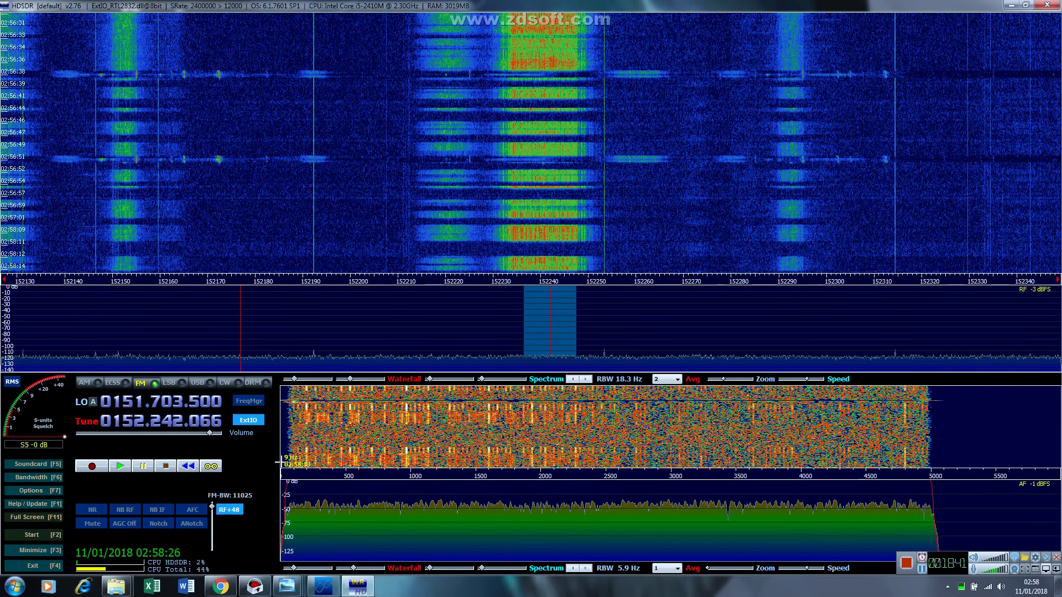
pyautogui.click(35, 490)
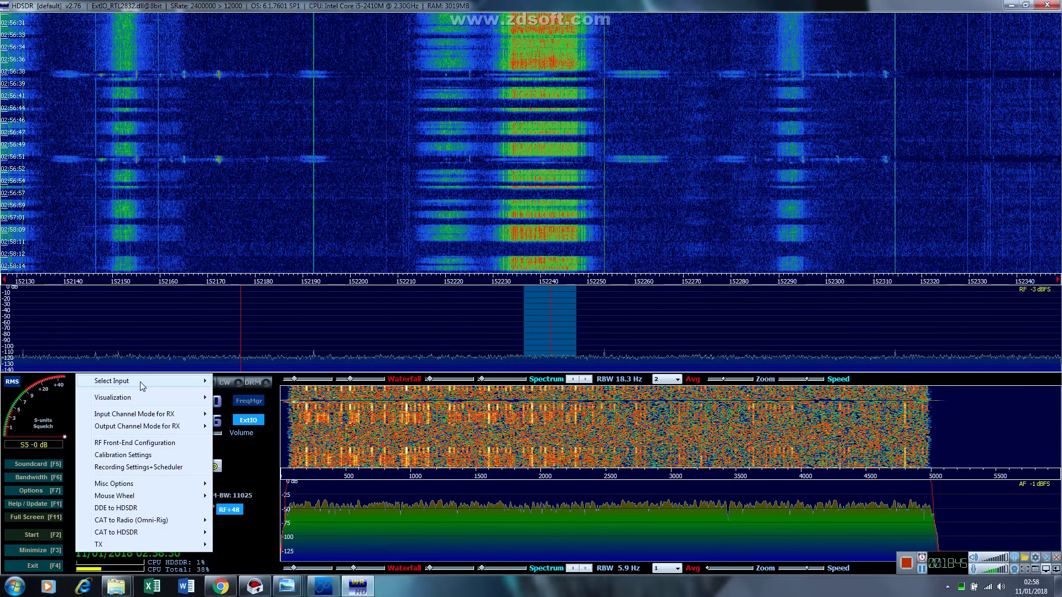
pyautogui.moveTo(142, 386)
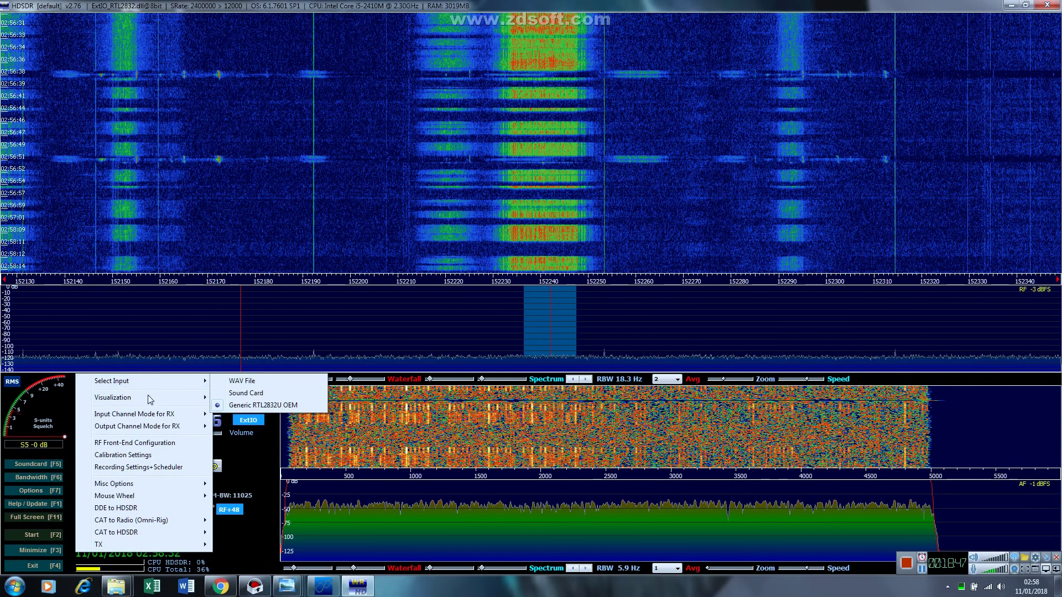
pyautogui.moveTo(150, 419)
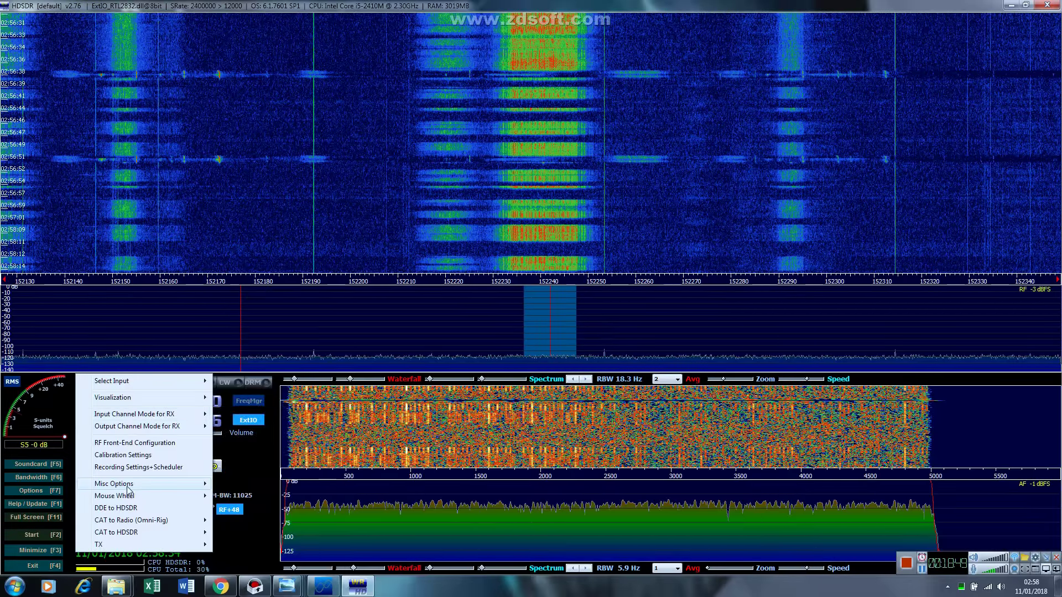
pyautogui.moveTo(129, 486)
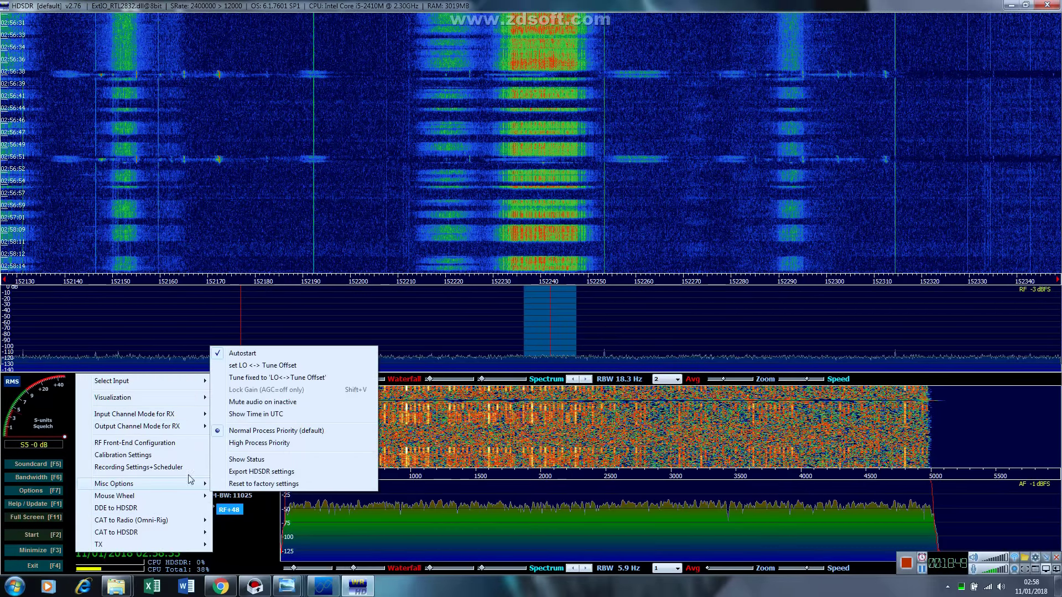
# Start the reception once more for a moment, stop it and close HDSDR.
pyautogui.click(13, 535)
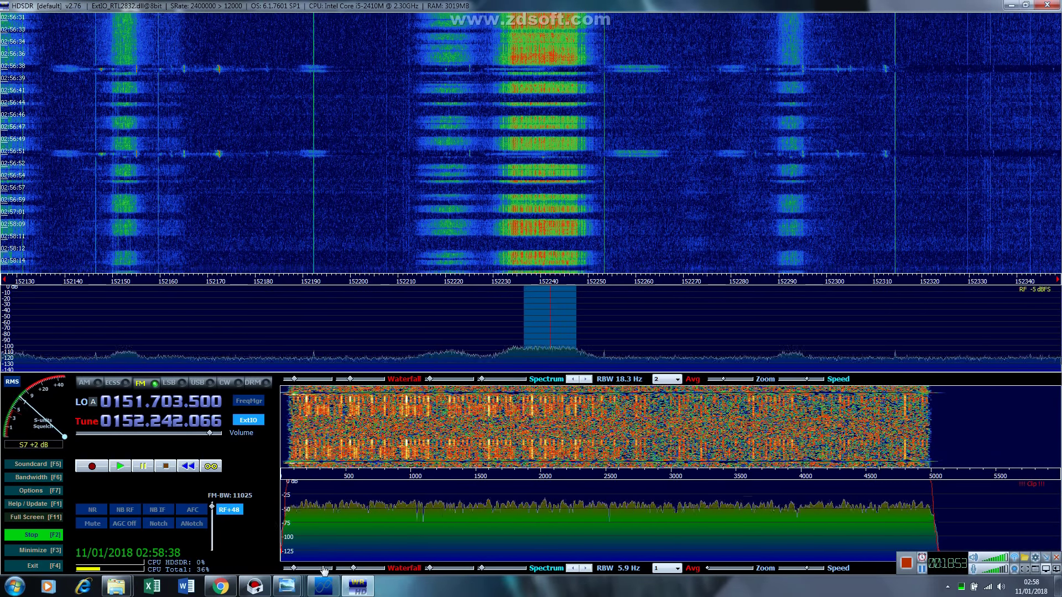
pyautogui.press('F2')
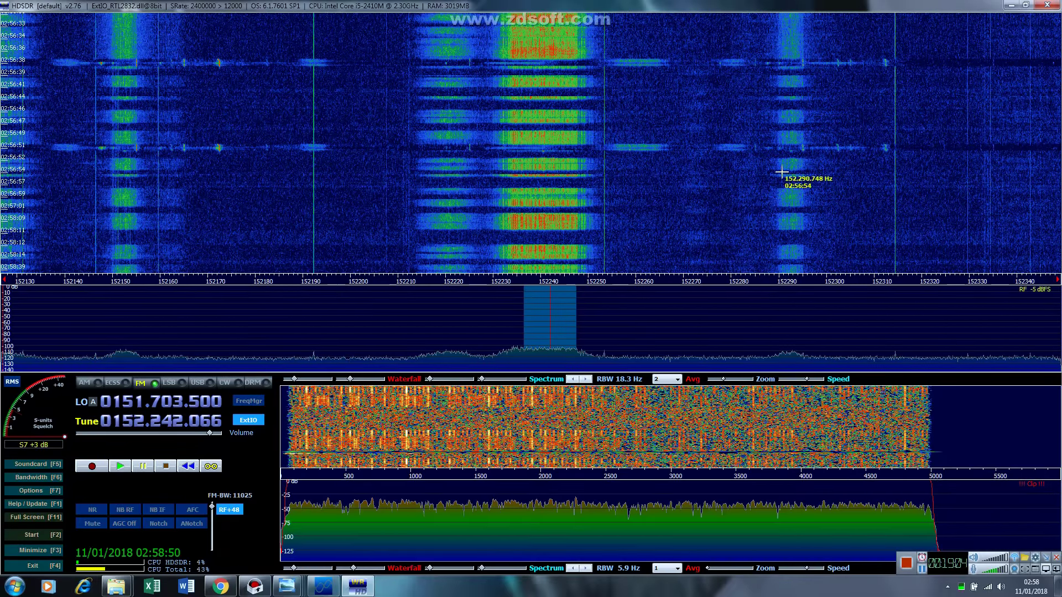
pyautogui.click(1051, 7)
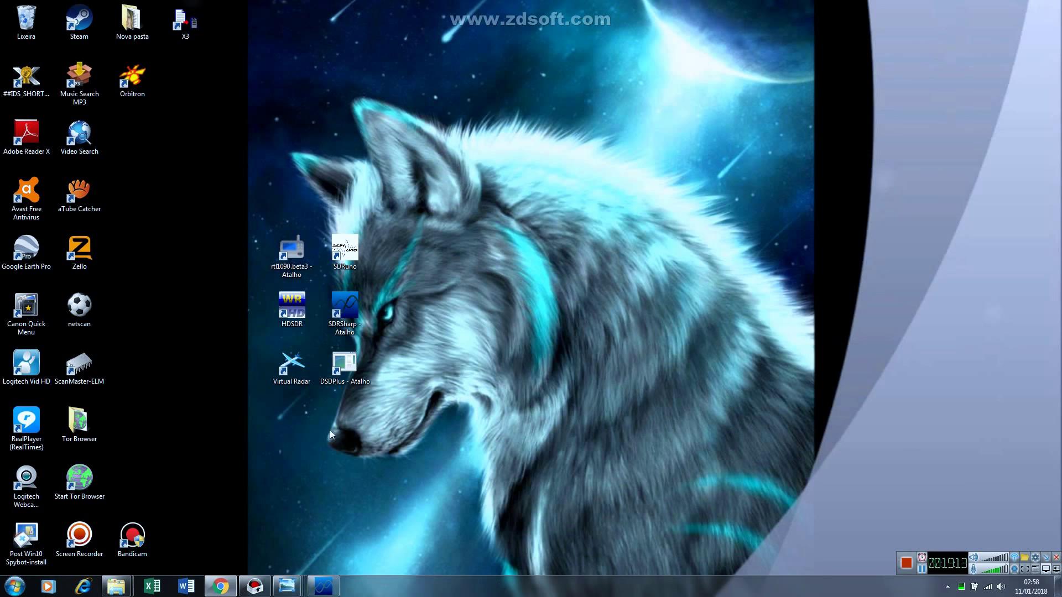
# Switch to SDR#, bring forward the stopped instance tuned to 171.058.000 and maximize its window.
pyautogui.click(346, 313)
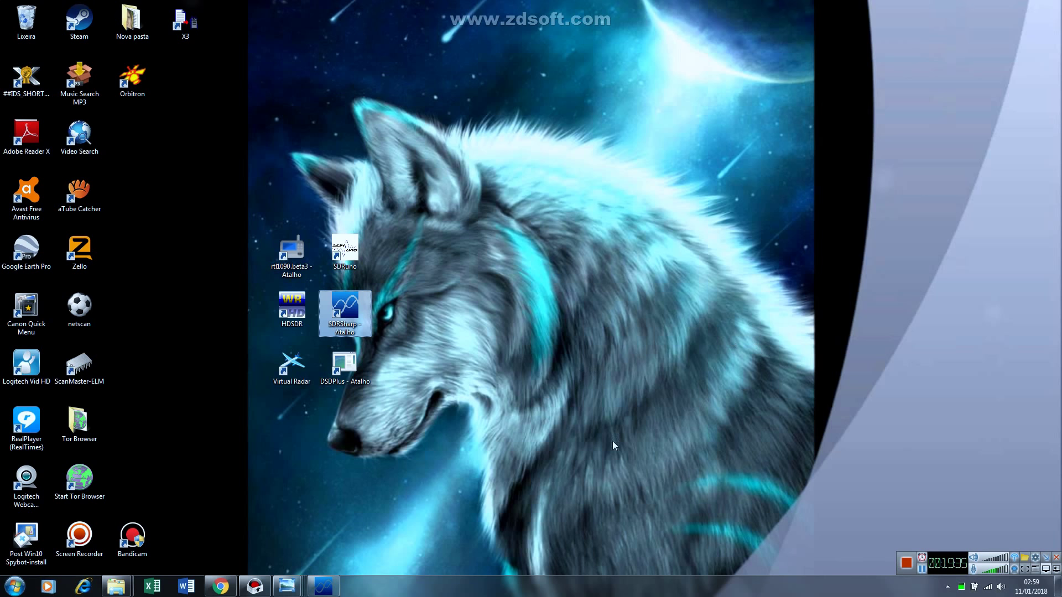
pyautogui.click(323, 586)
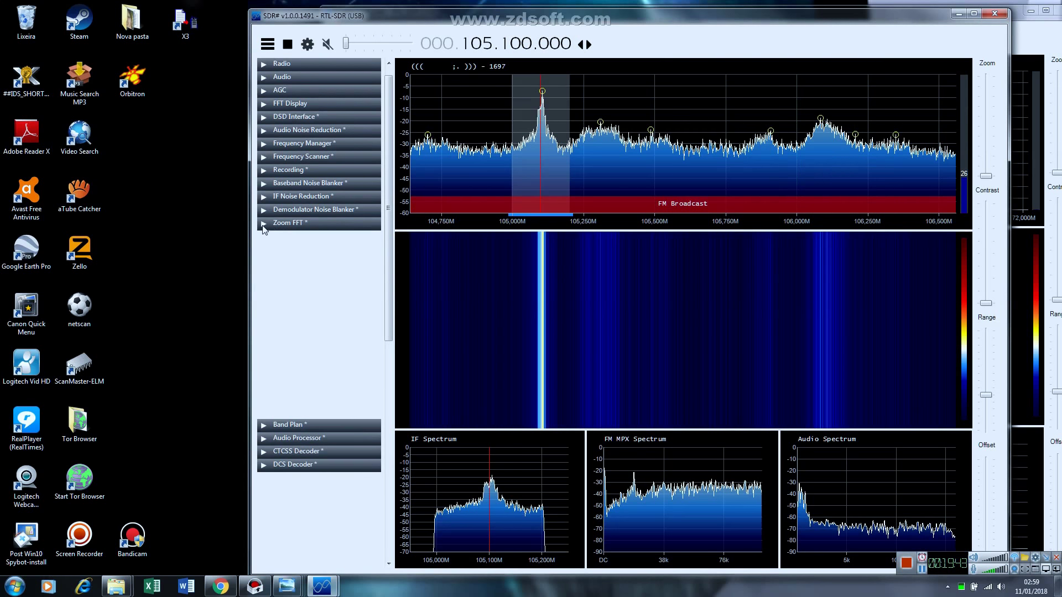
pyautogui.moveTo(330, 592)
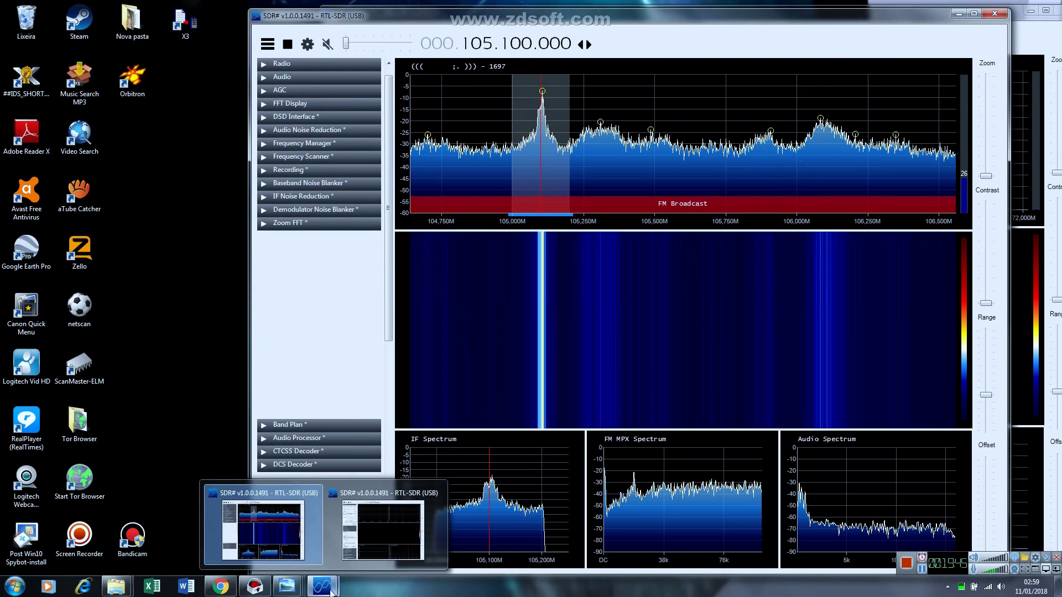
pyautogui.click(382, 529)
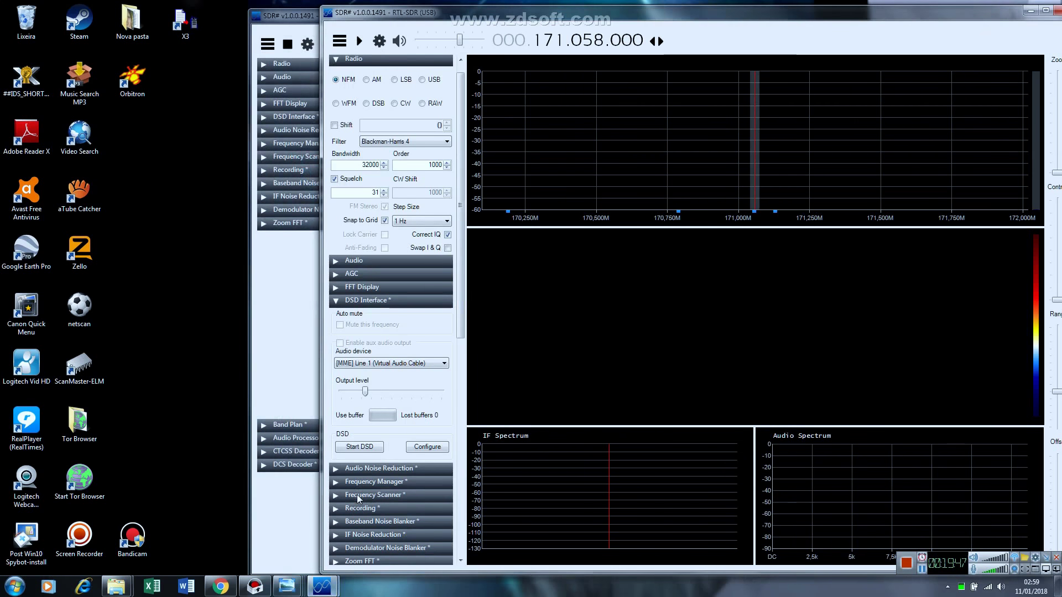
pyautogui.moveTo(325, 593)
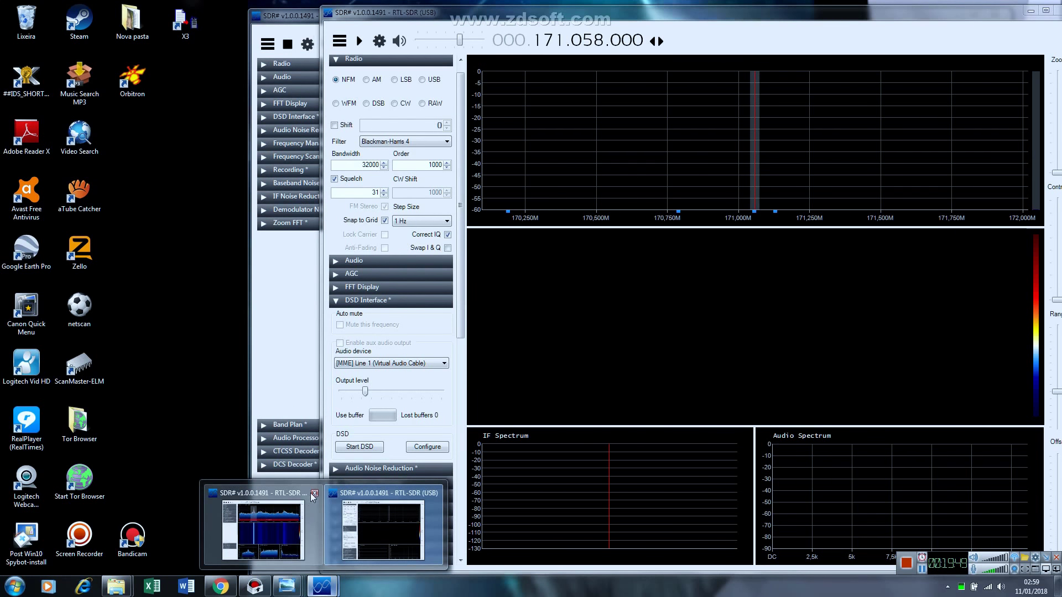
pyautogui.moveTo(315, 496)
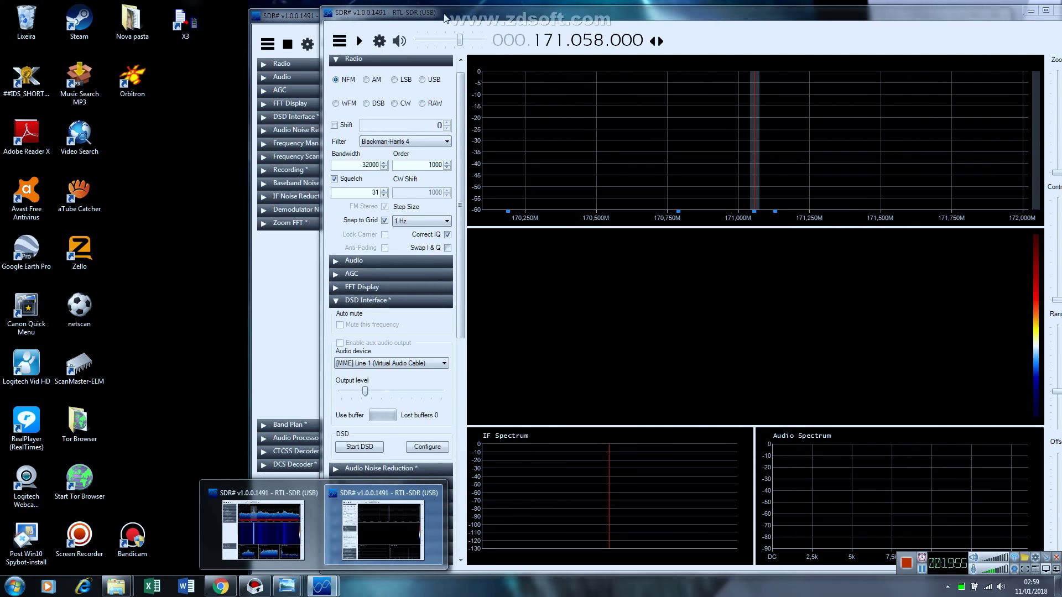
pyautogui.click(1045, 10)
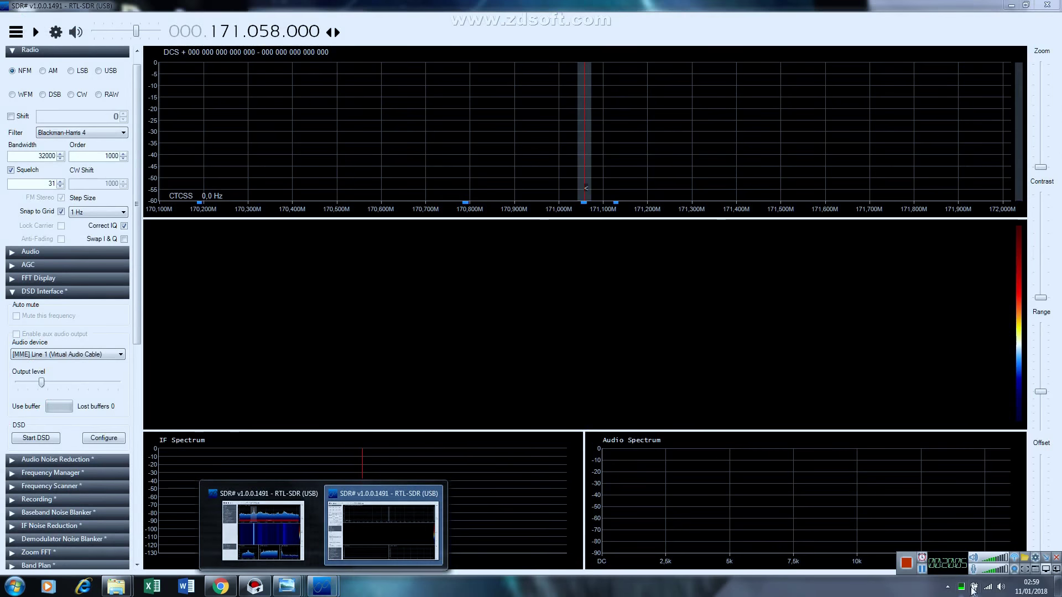
pyautogui.click(383, 530)
# End the lower-listed SDRSharp.exe process in Windows Task Manager and minimize Task Manager.
pyautogui.doubleClick(960, 586)
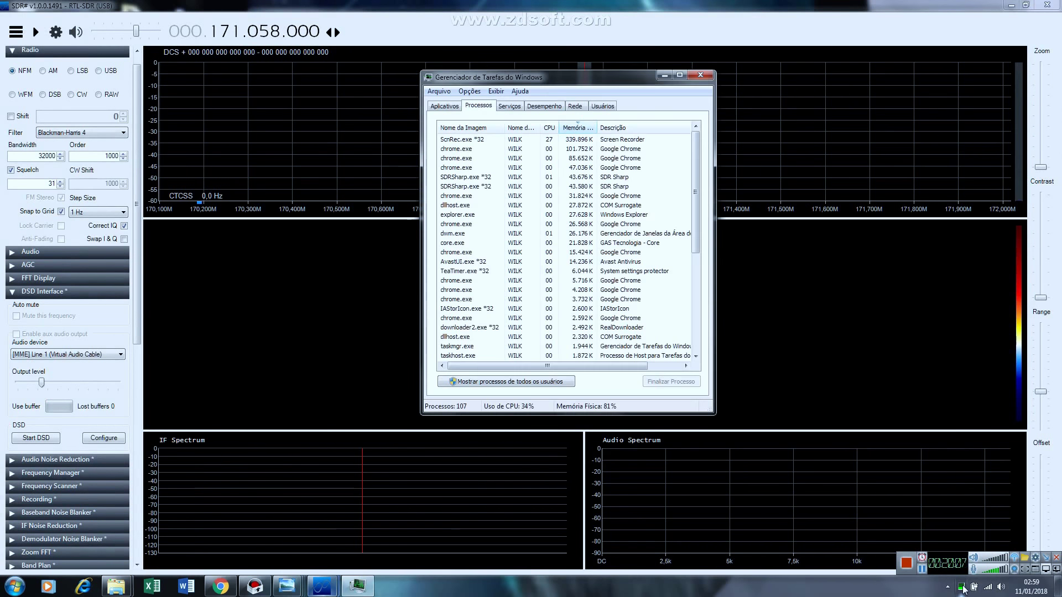
pyautogui.click(479, 186)
pyautogui.click(672, 382)
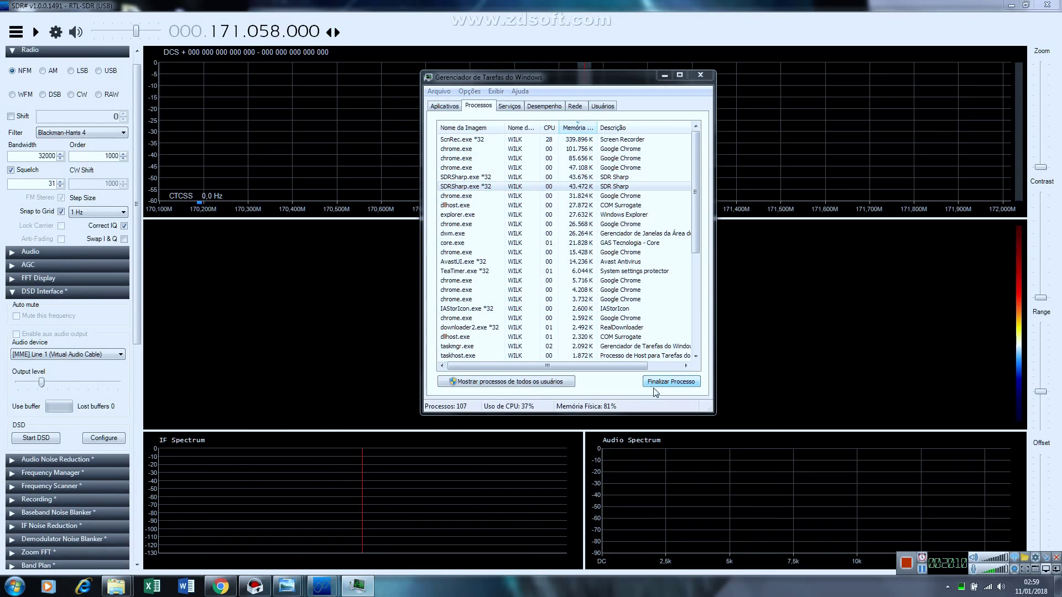
pyautogui.click(535, 311)
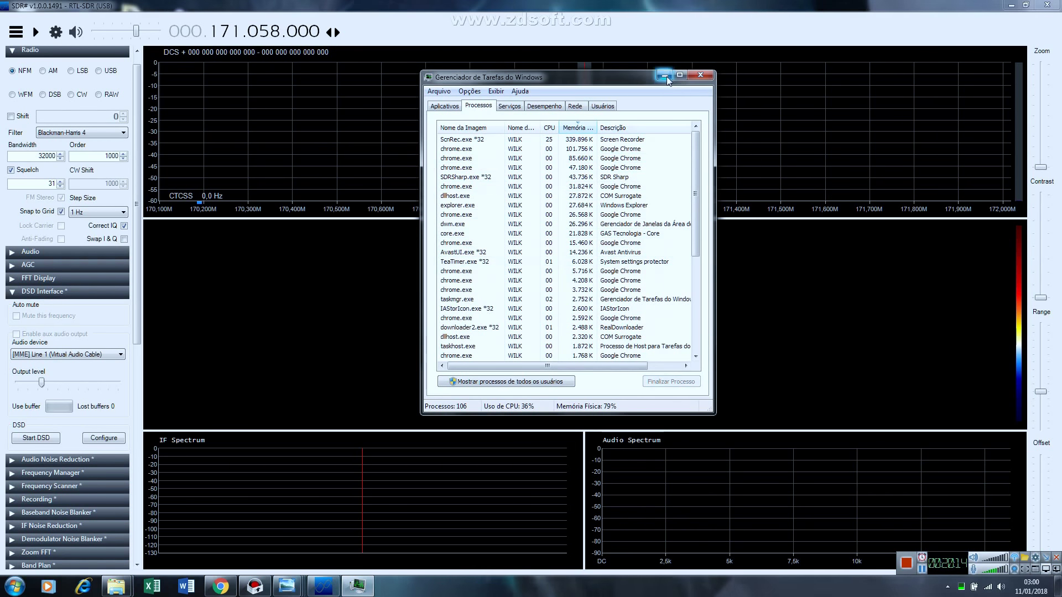
pyautogui.click(357, 586)
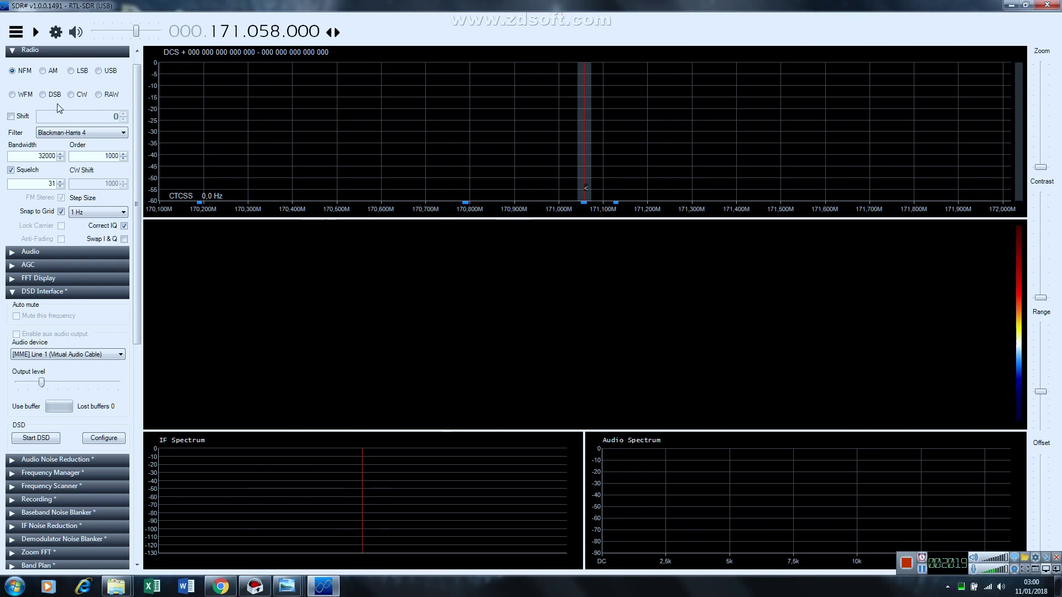
# Run the receiver briefly on 171.058.000 in NFM, stop it and collapse the DSD Interface settings.
pyautogui.click(36, 32)
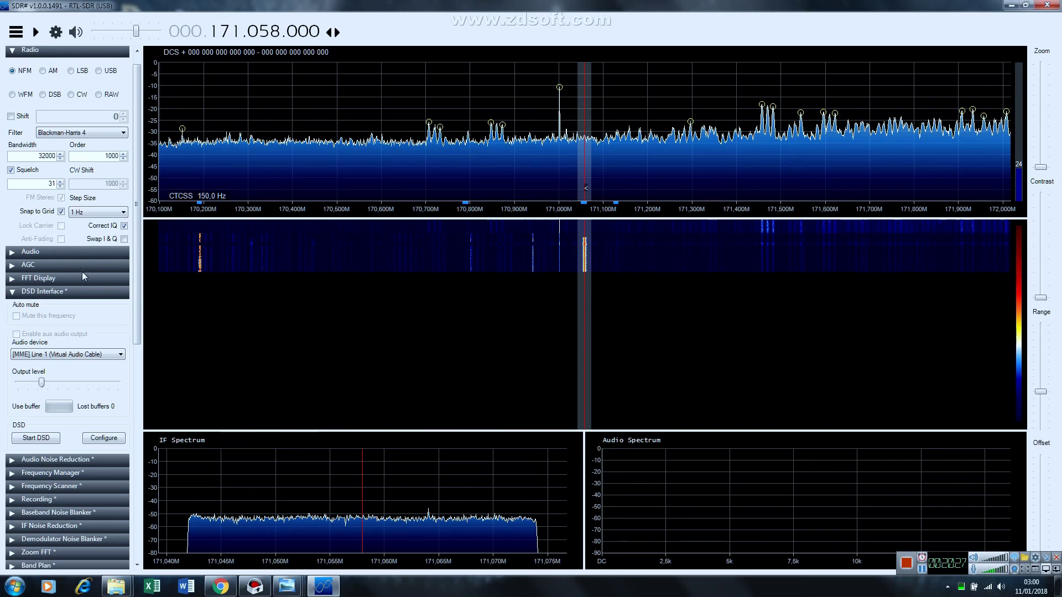
pyautogui.click(13, 294)
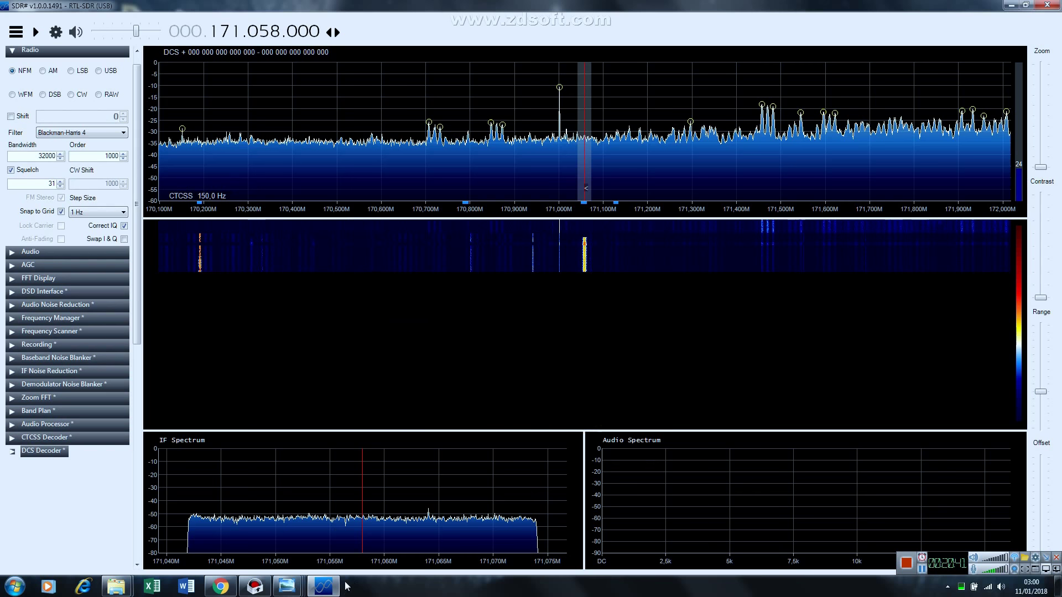
# Restore the SDR# window to its smaller size and bring up the receiver photo 20170706_230944 in Windows Photo Viewer.
pyautogui.click(1026, 7)
pyautogui.moveTo(307, 581)
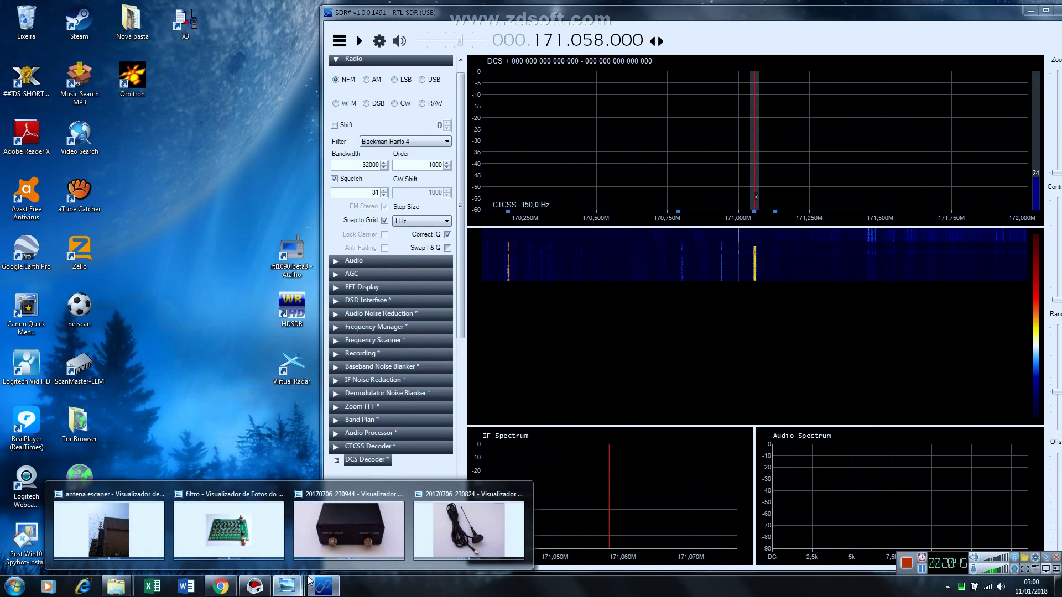
pyautogui.click(349, 522)
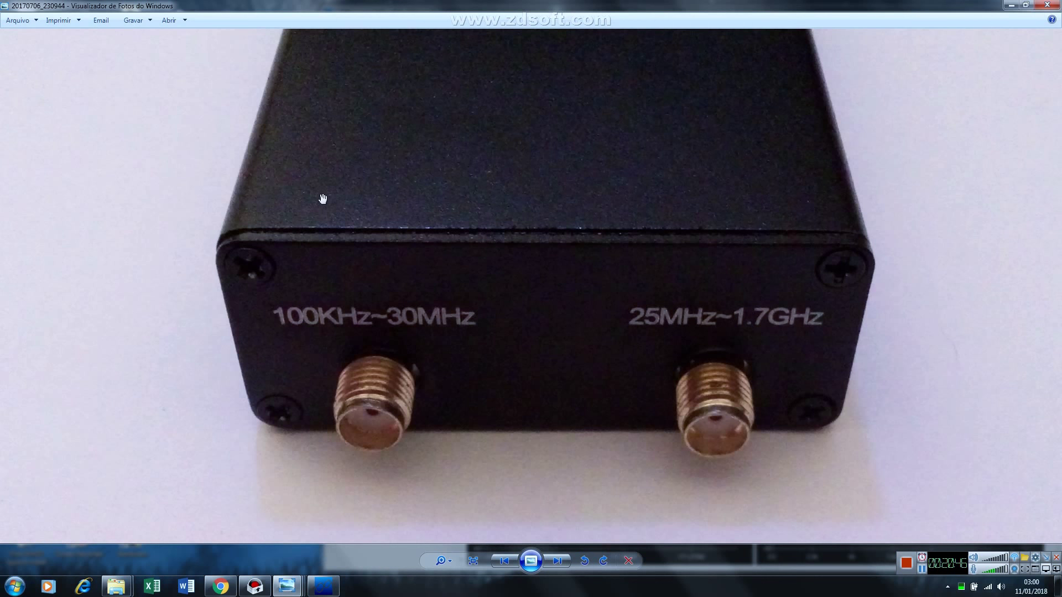